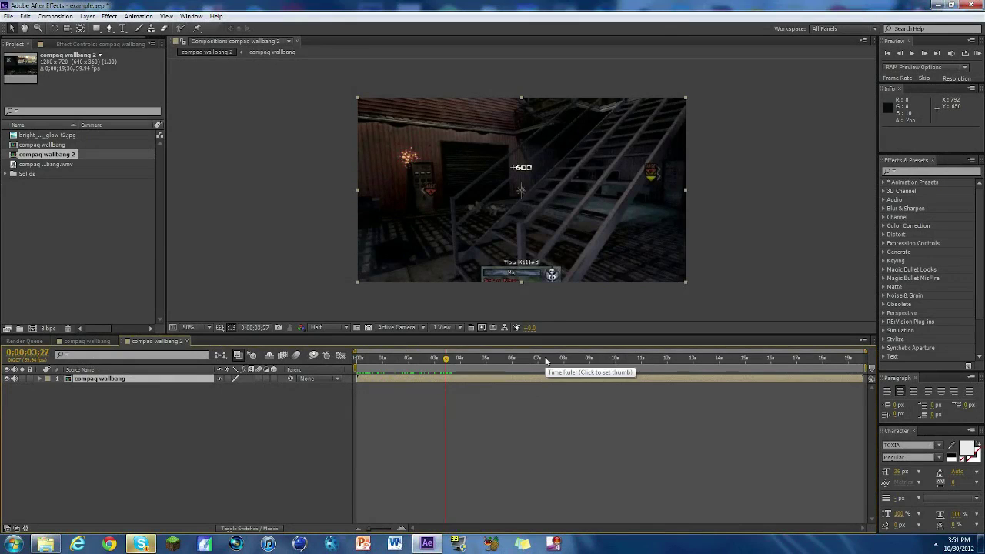
Step: Scrub to just before the +600 popup frame and open the compaq wallbang composition
drag(448, 368, 451, 368)
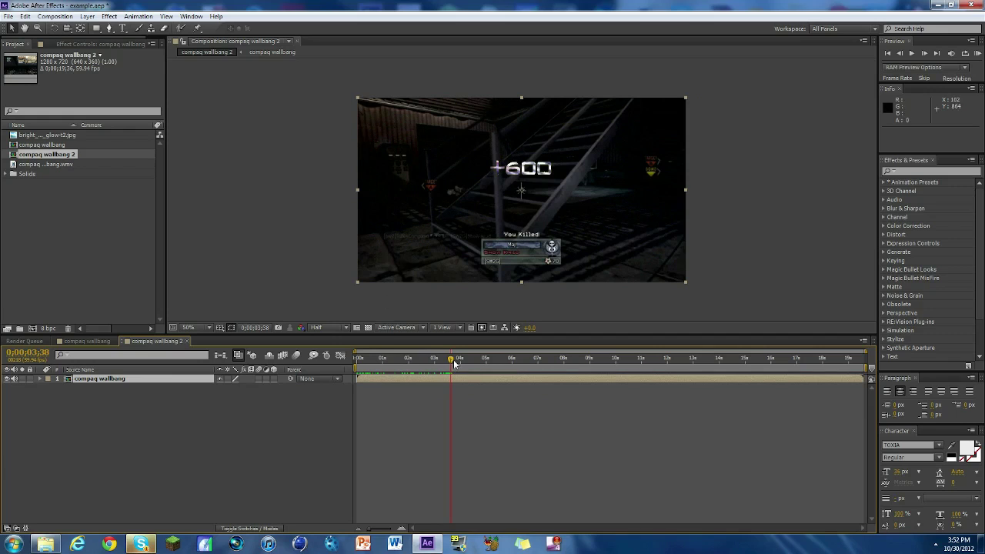
drag(453, 364, 448, 366)
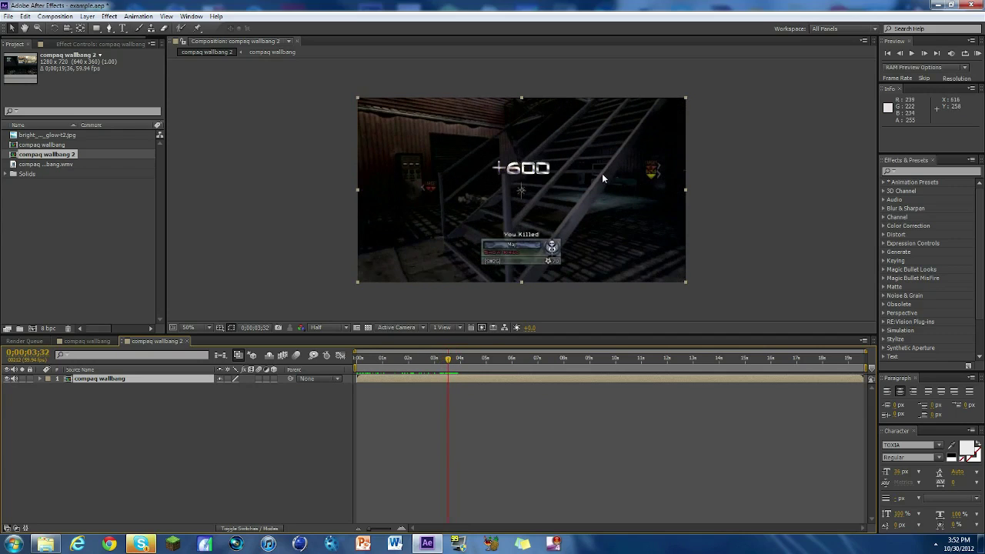
click(87, 341)
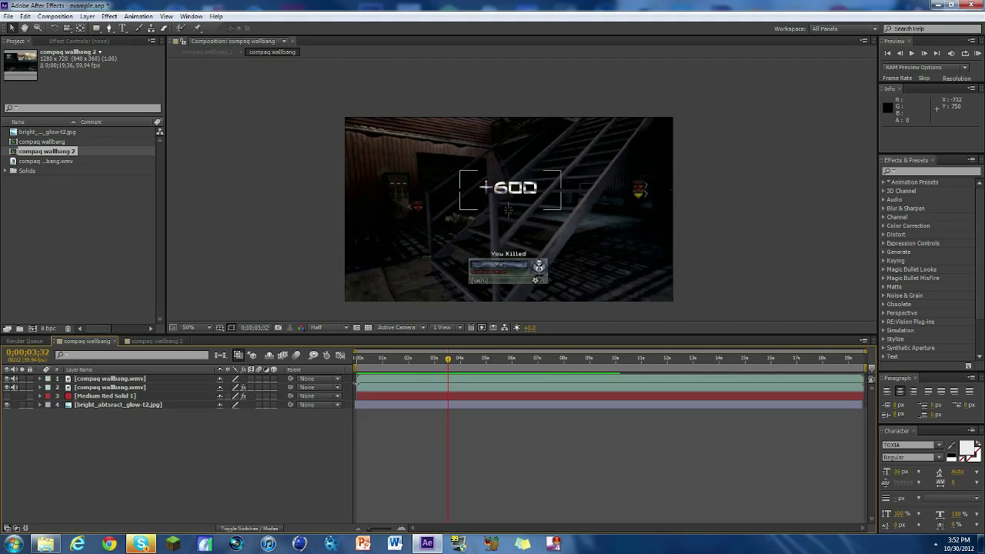
Step: Hide the glow image, inspect Medium Red Solid 1's Fill and 4-Color Gradient effects, then hide the solid
click(7, 405)
click(6, 396)
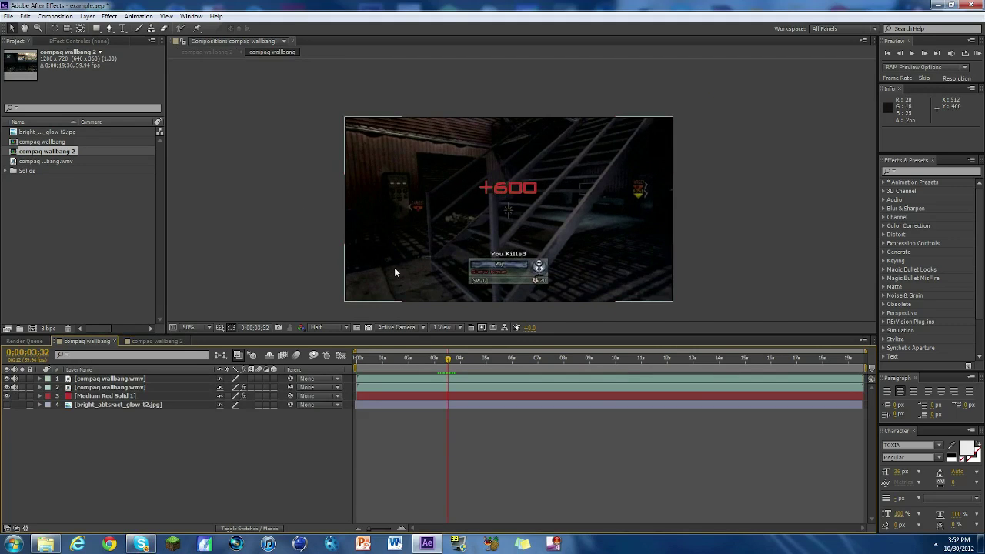
click(77, 41)
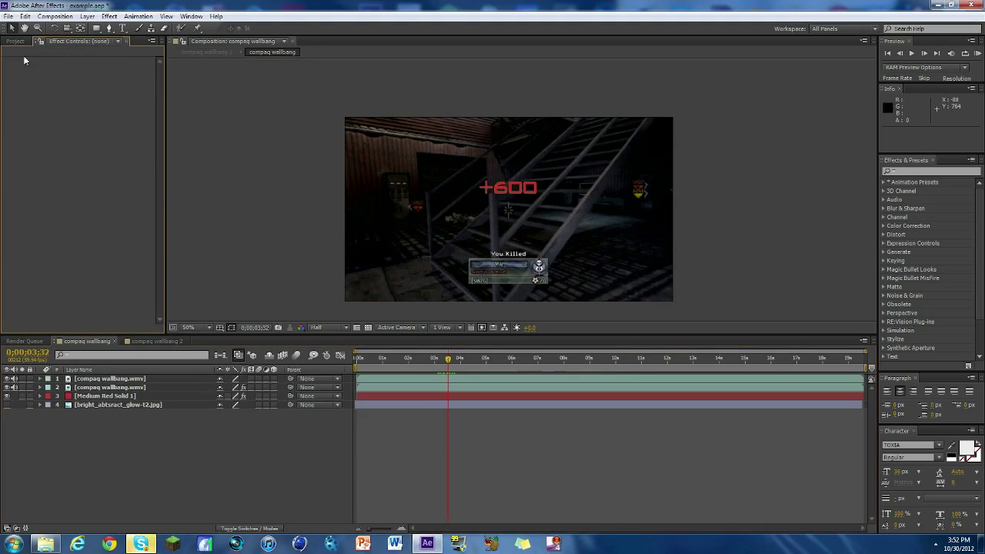
click(106, 396)
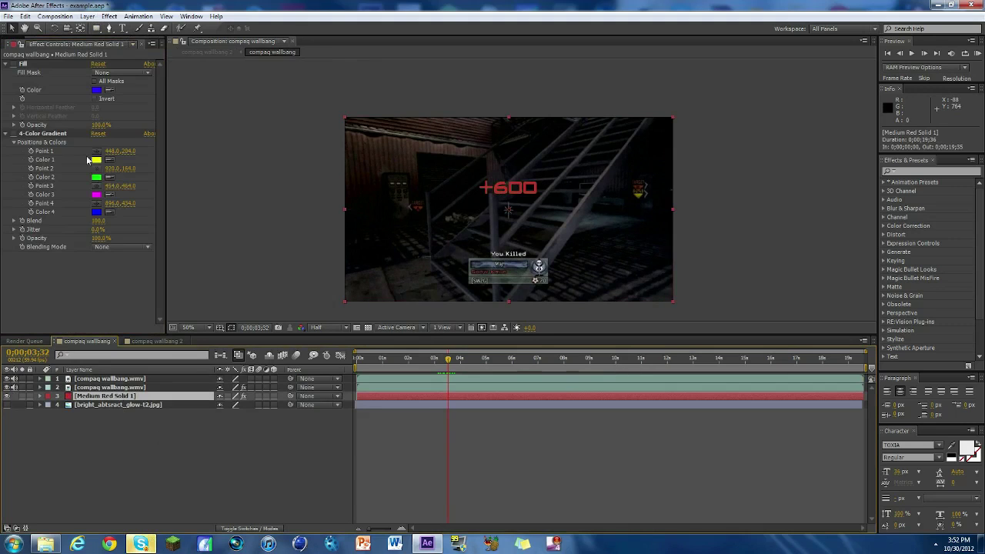
click(13, 64)
click(13, 134)
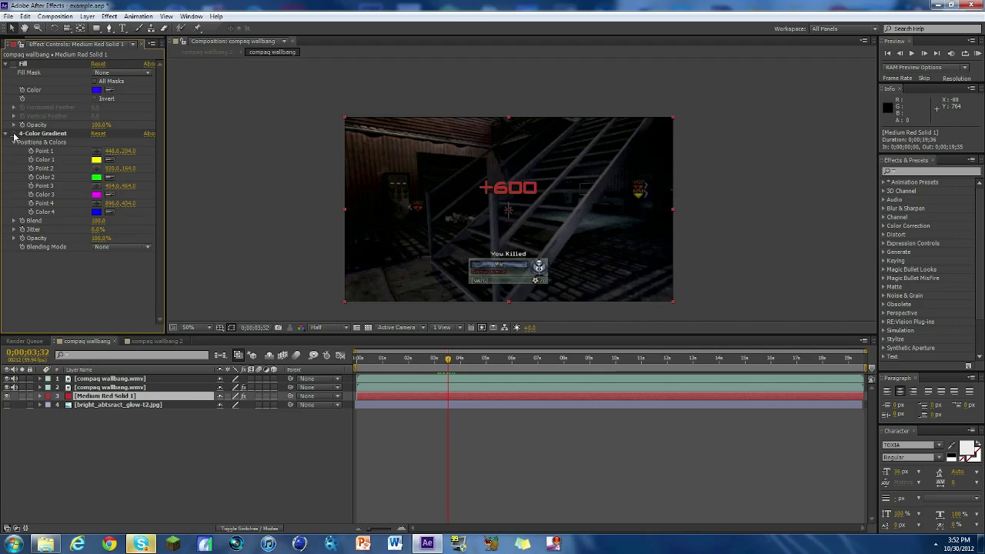
click(7, 396)
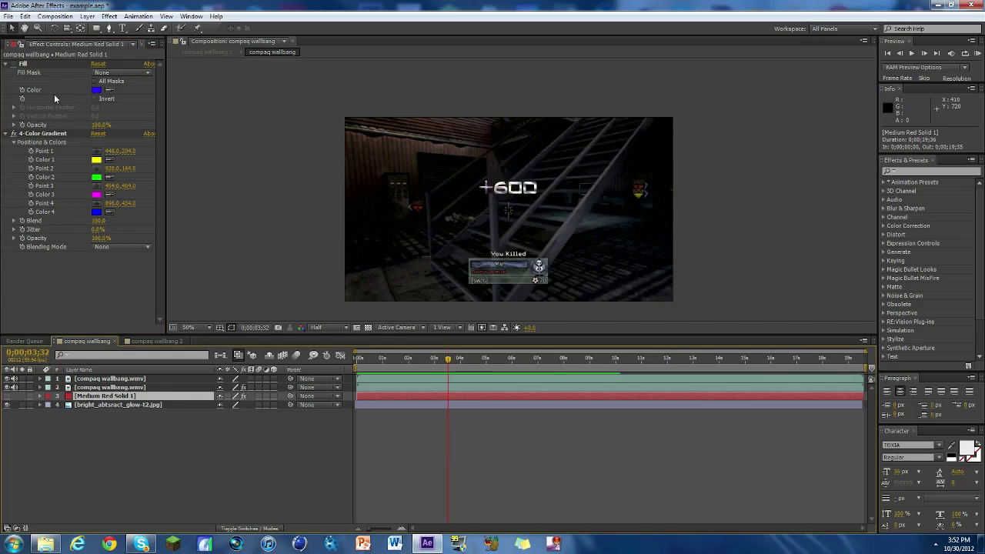
click(3, 45)
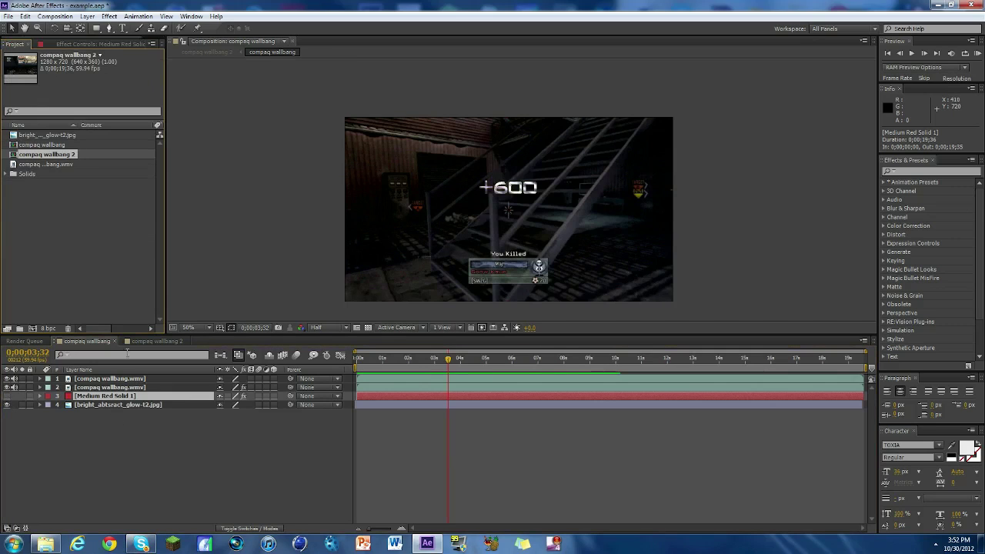
Step: Close both compaq wallbang timelines and delete the compaq wallbang 2 composition
click(116, 341)
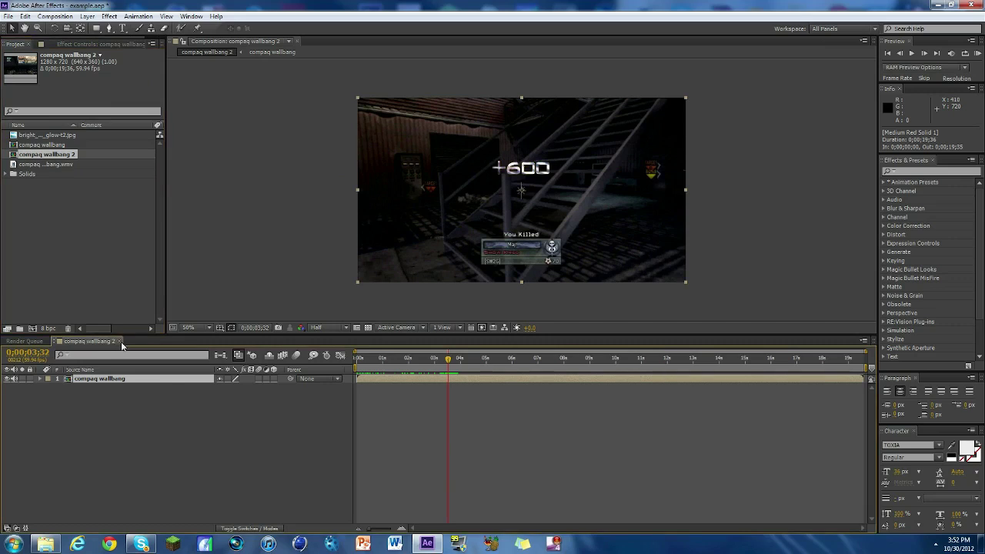
click(121, 342)
click(44, 155)
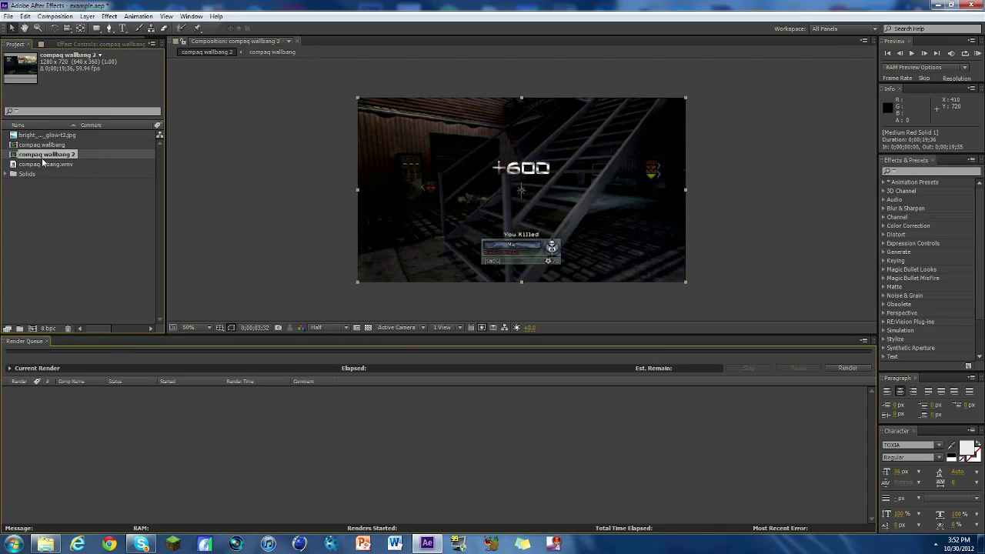
key(Delete)
click(541, 286)
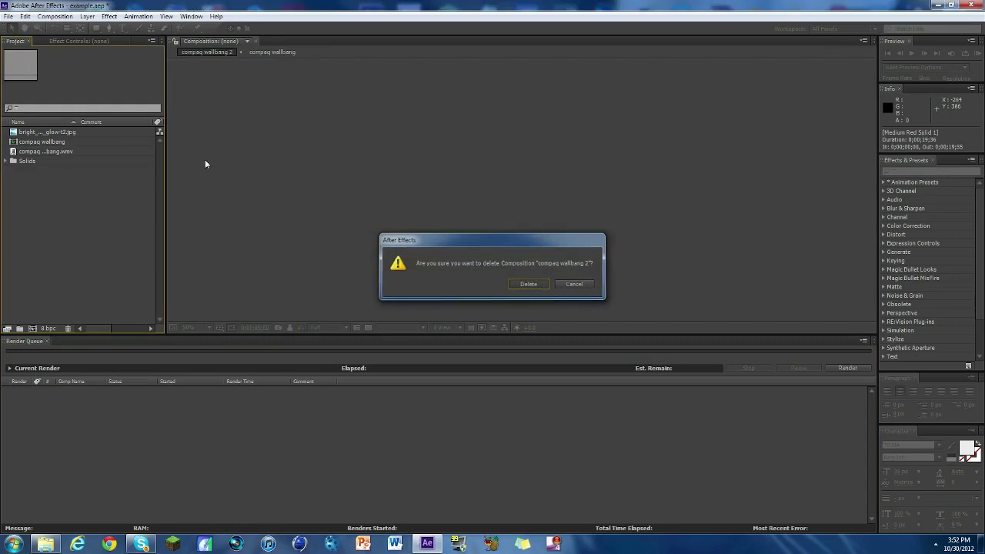
Step: Delete the compaq wallbang composition and the bright glow image, then undo the last deletion
click(58, 146)
key(Delete)
click(526, 285)
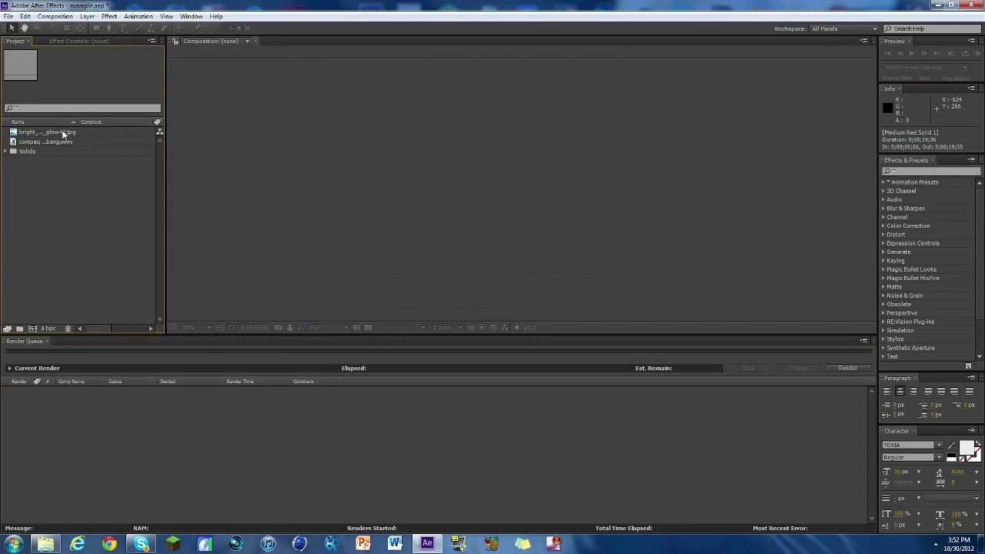
click(54, 132)
key(Delete)
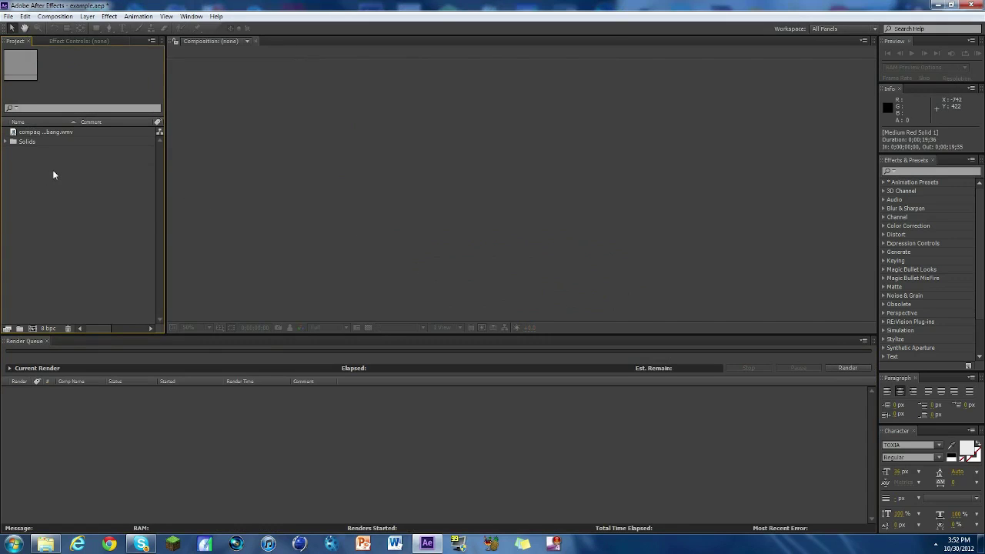
key(ctrl+z)
Step: Rename the compaq wallbang composition to 'main comp' and scrub ahead to the +600 kill frame
drag(49, 142, 33, 329)
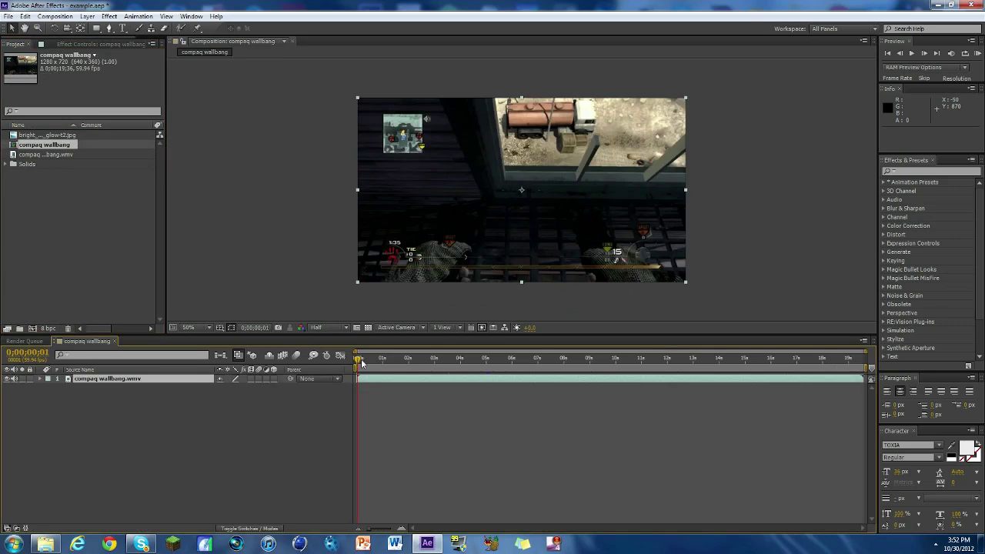
drag(361, 362, 364, 359)
right_click(54, 145)
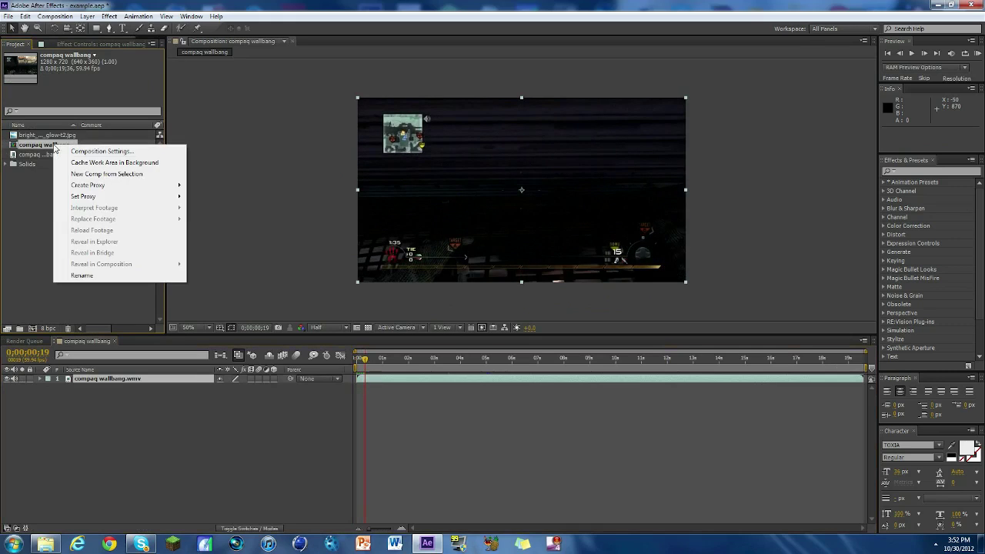
click(112, 276)
text(mer1)
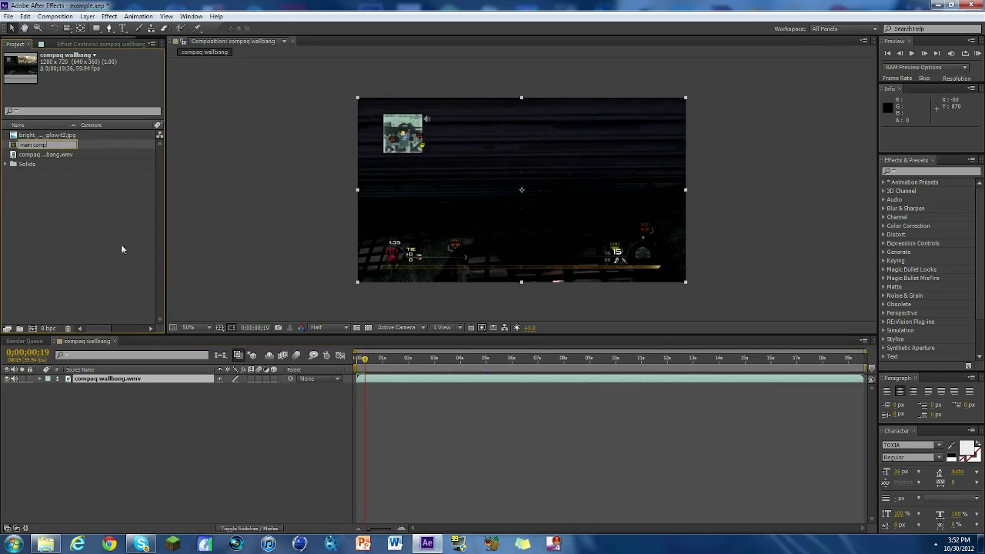
click(123, 243)
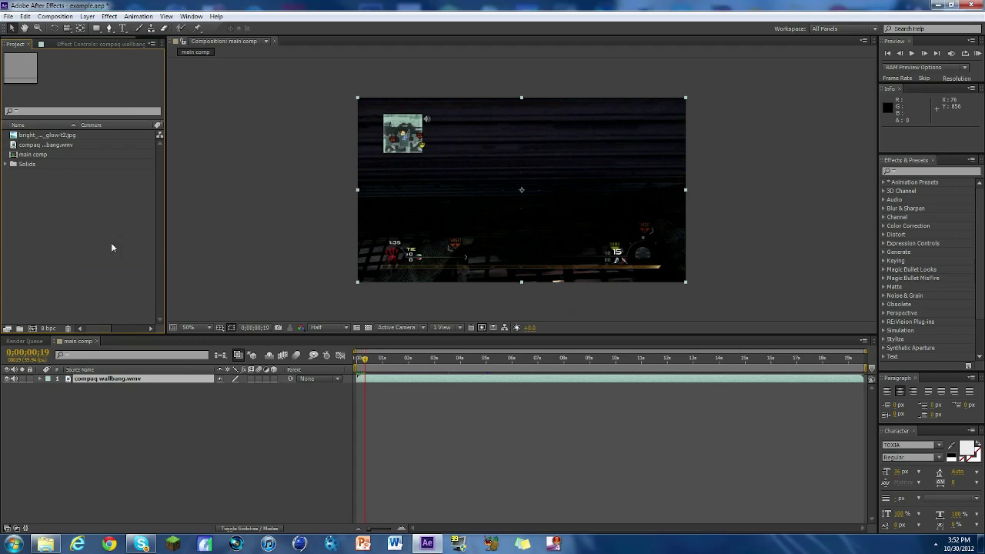
drag(394, 359, 452, 358)
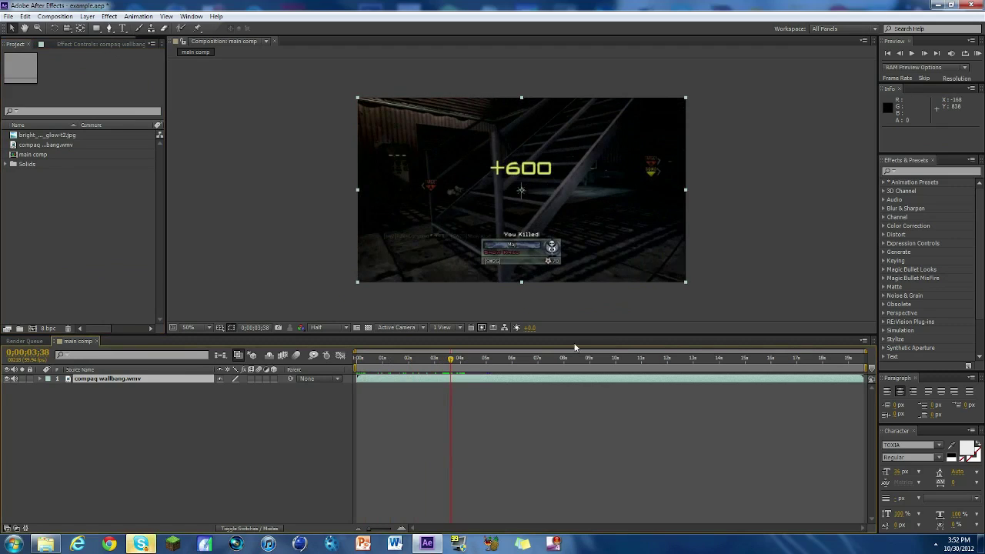
Step: Pre-compose the compaq wallbang.wmv layer into compaq wallbang.wmv Comp 1 and open that precomp
right_click(148, 384)
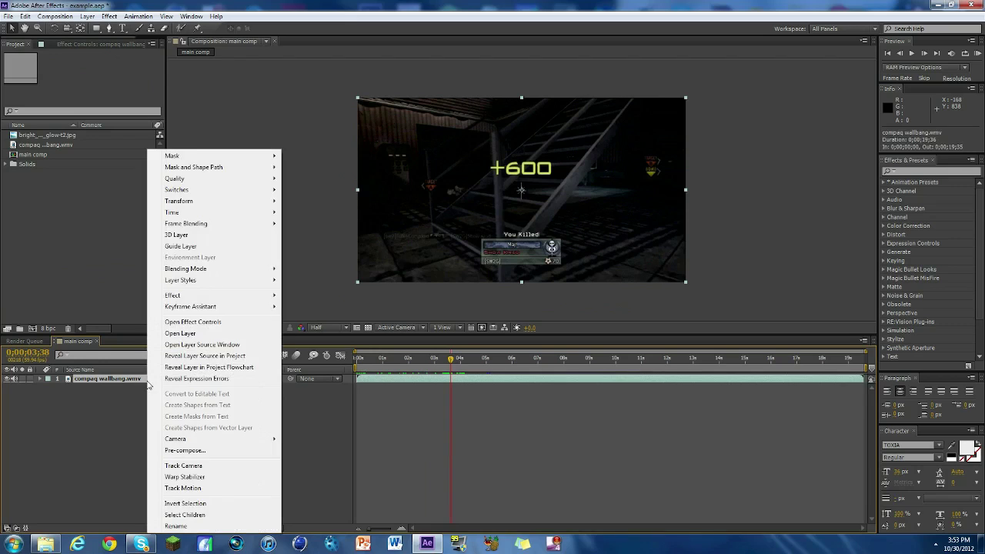
click(103, 380)
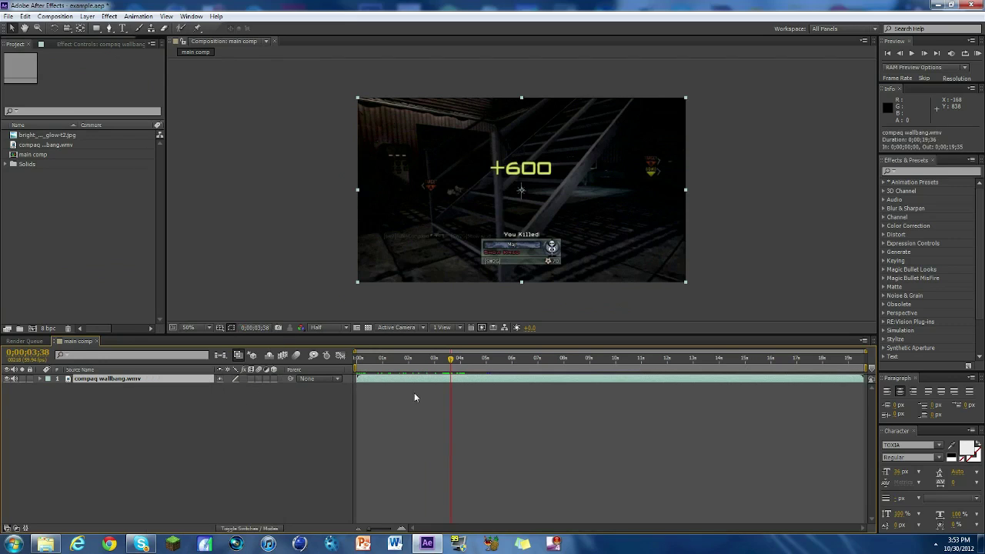
right_click(101, 383)
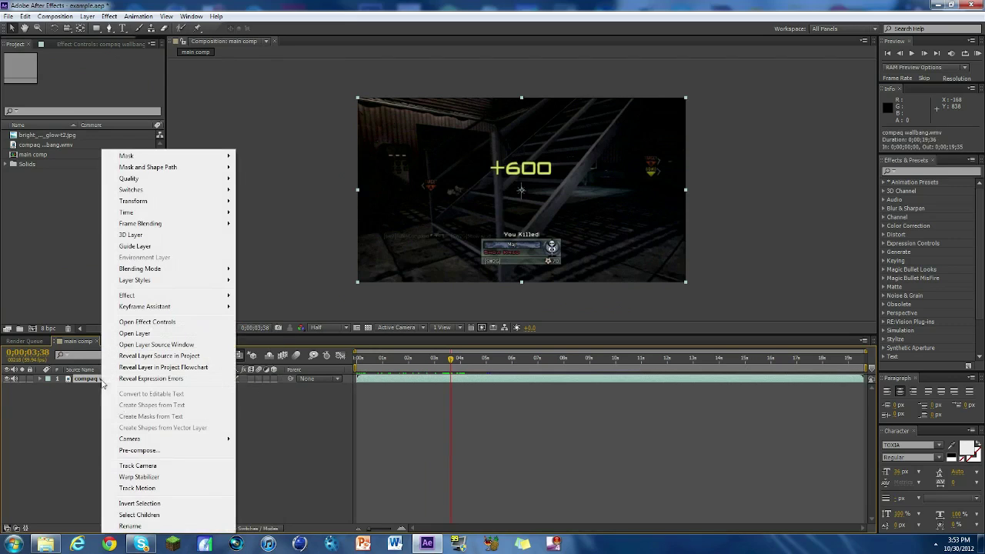
click(139, 450)
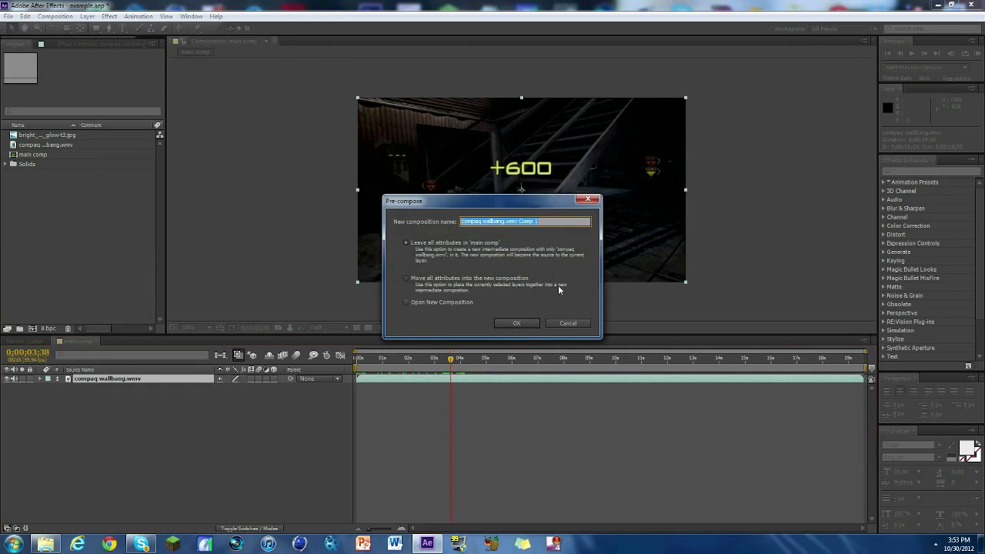
click(517, 324)
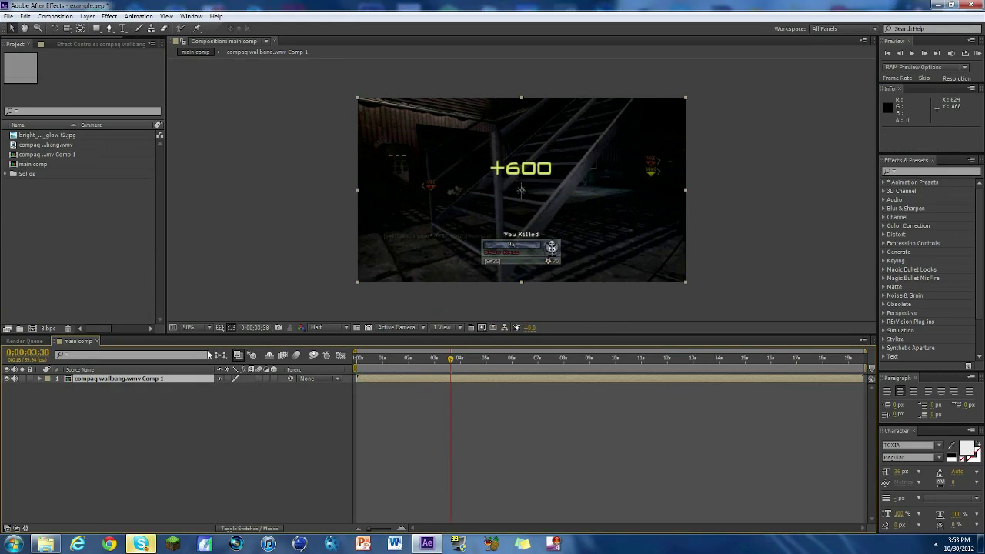
double_click(169, 377)
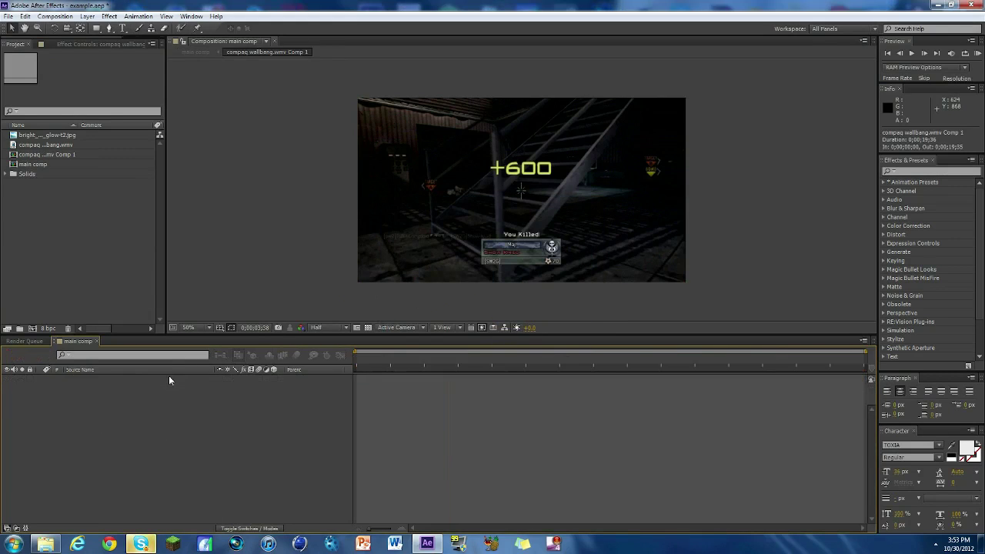
click(79, 342)
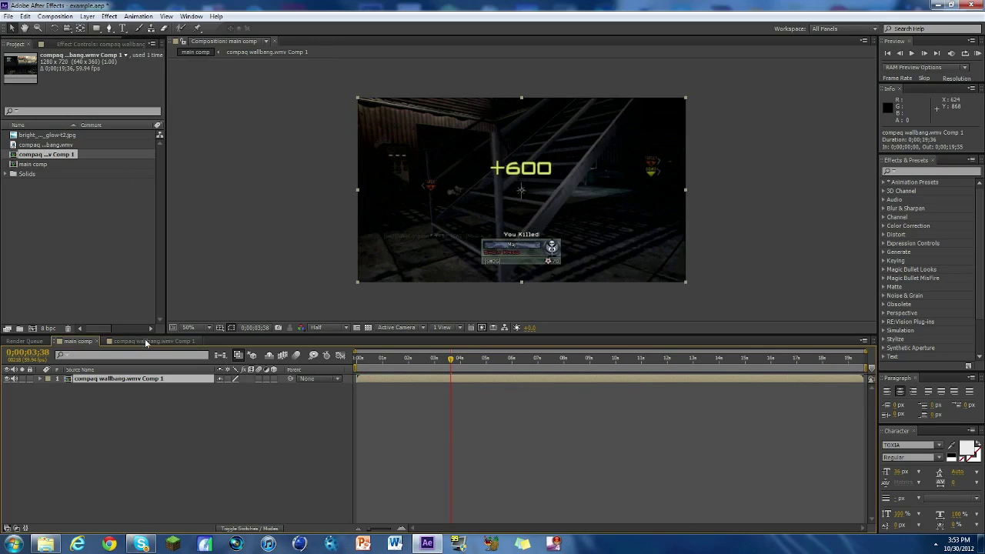
double_click(107, 378)
Step: Scrub and step frame by frame to 0;00;03;33, where the +600 popup is fully shown
drag(482, 358, 443, 358)
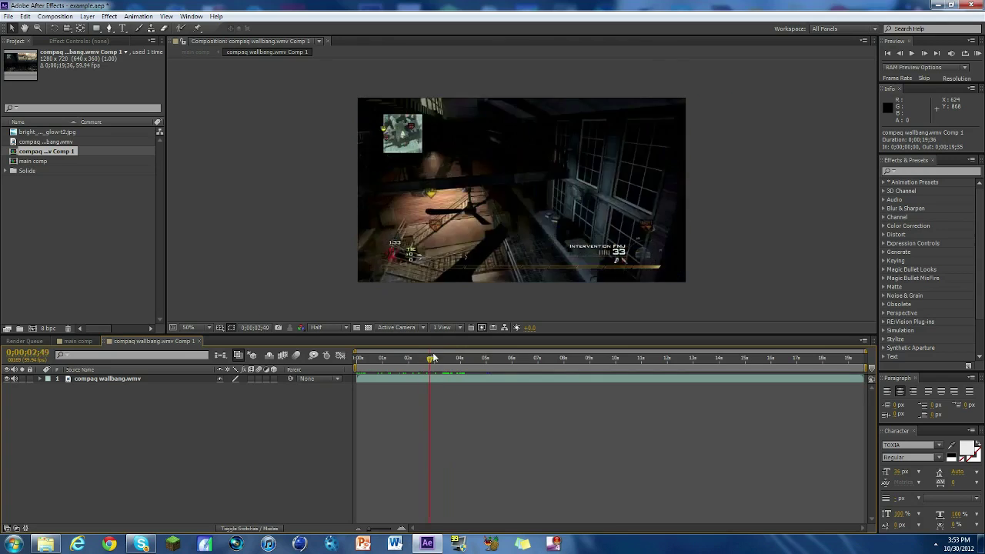
drag(443, 355, 448, 358)
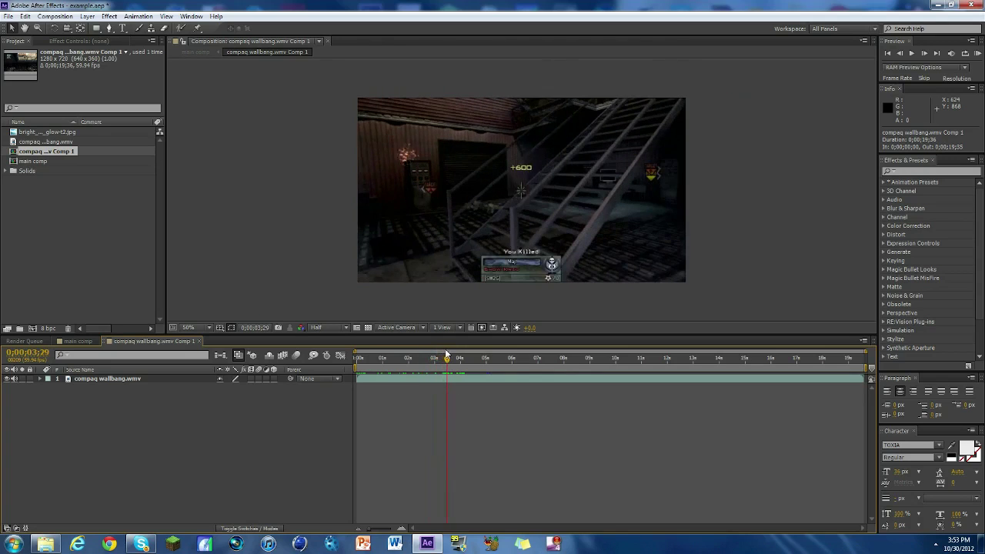
click(926, 53)
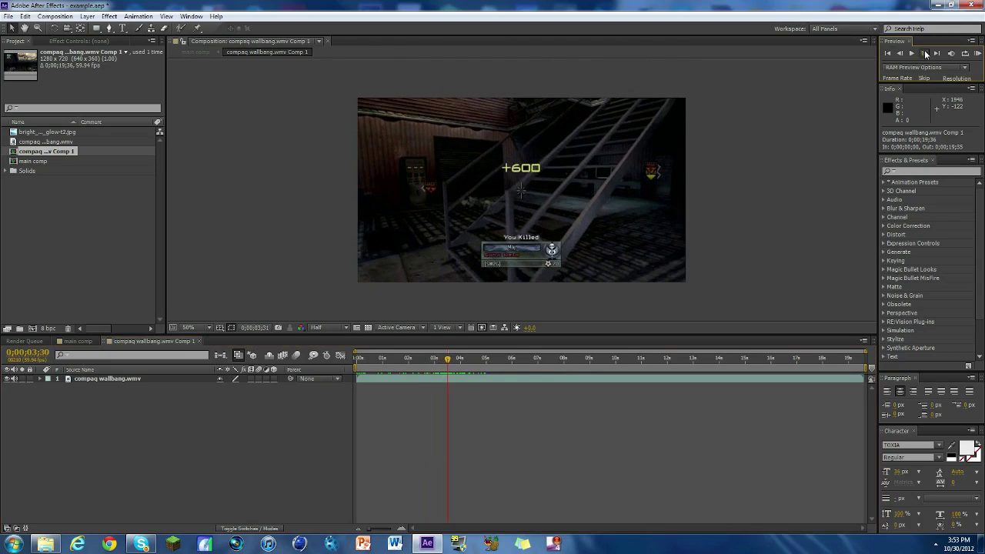
click(926, 52)
click(926, 53)
click(927, 52)
click(926, 52)
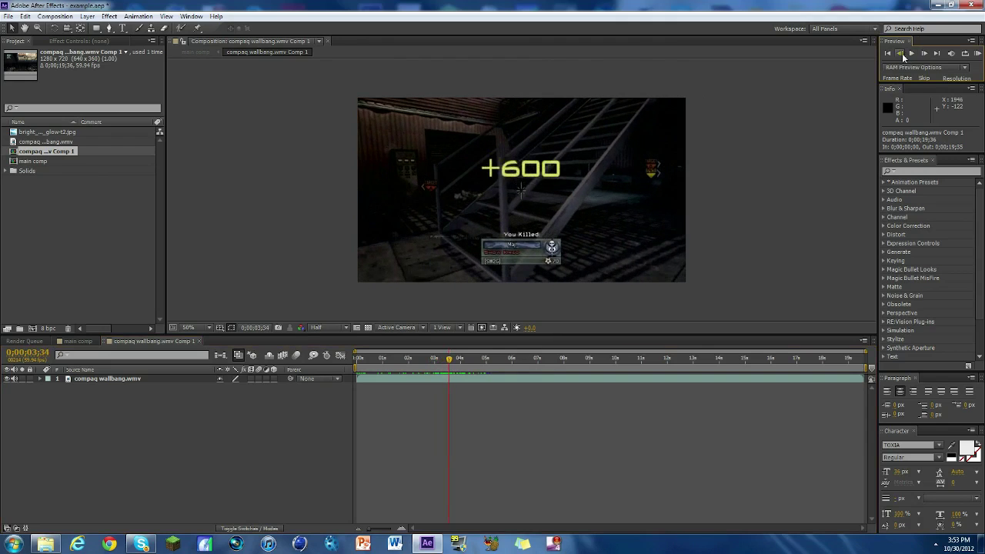
click(900, 54)
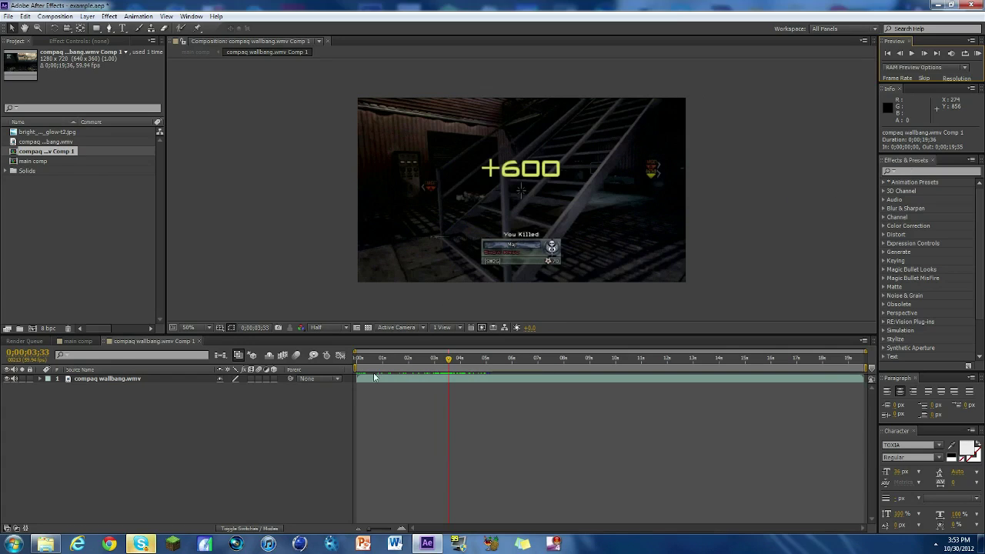
Step: Draw a closed four-point Pen mask tightly around the +600 text on the gameplay layer
click(129, 378)
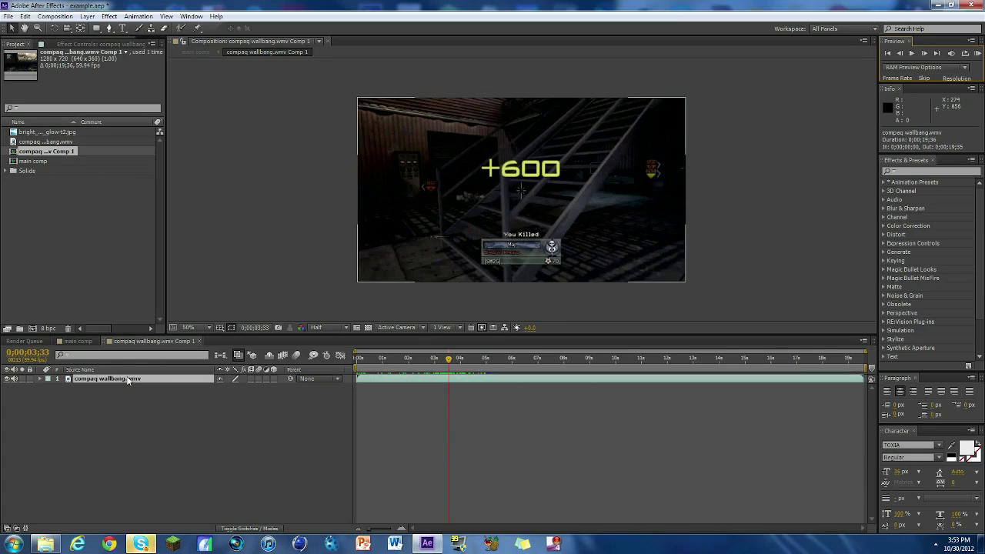
click(109, 27)
click(470, 150)
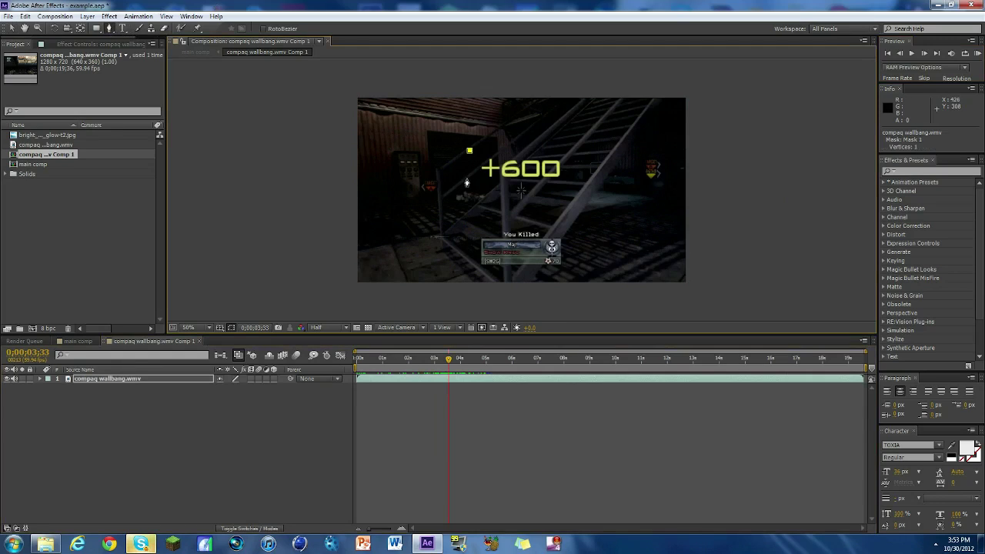
click(469, 192)
click(572, 192)
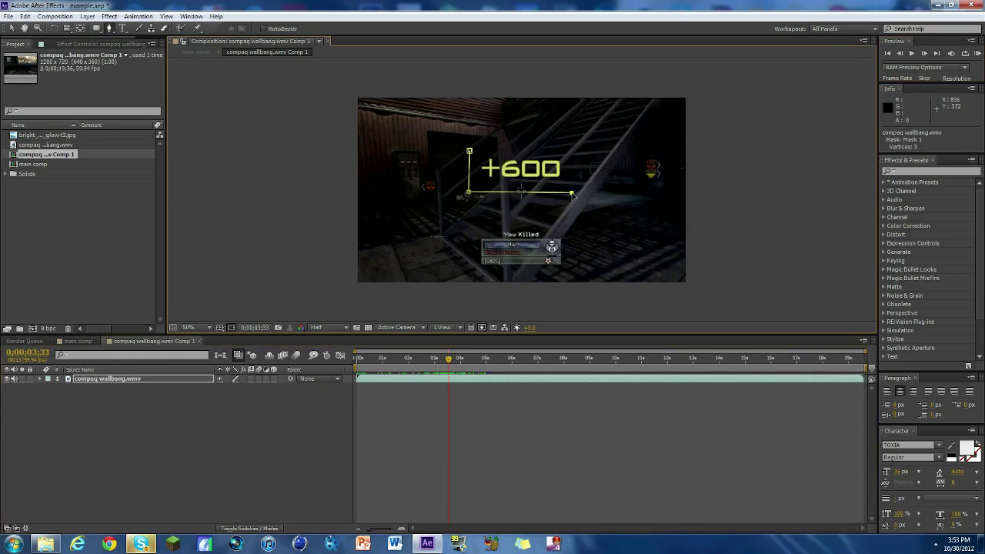
click(573, 149)
click(470, 150)
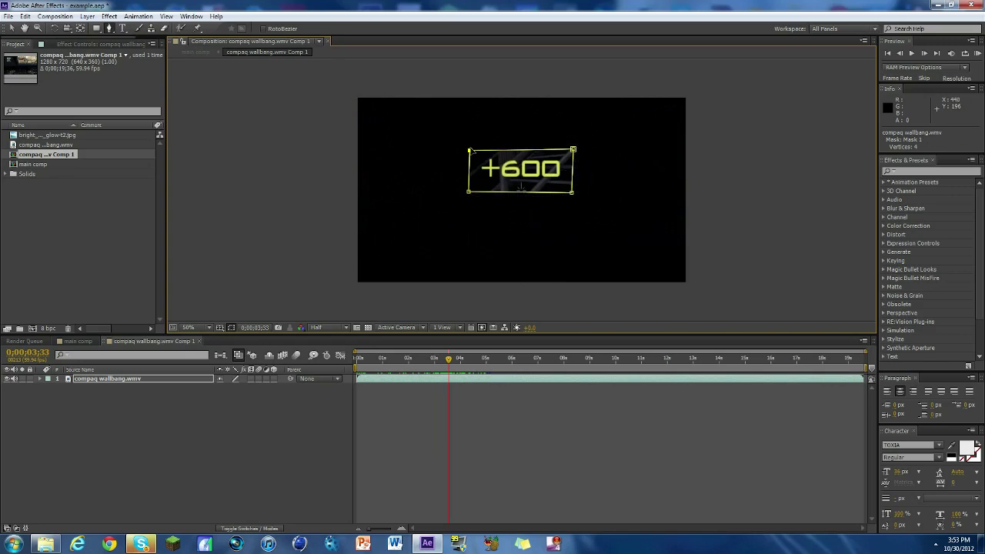
click(134, 377)
Step: Duplicate the masked gameplay layer and invert Mask 1 on the top copy
key(ctrl+c)
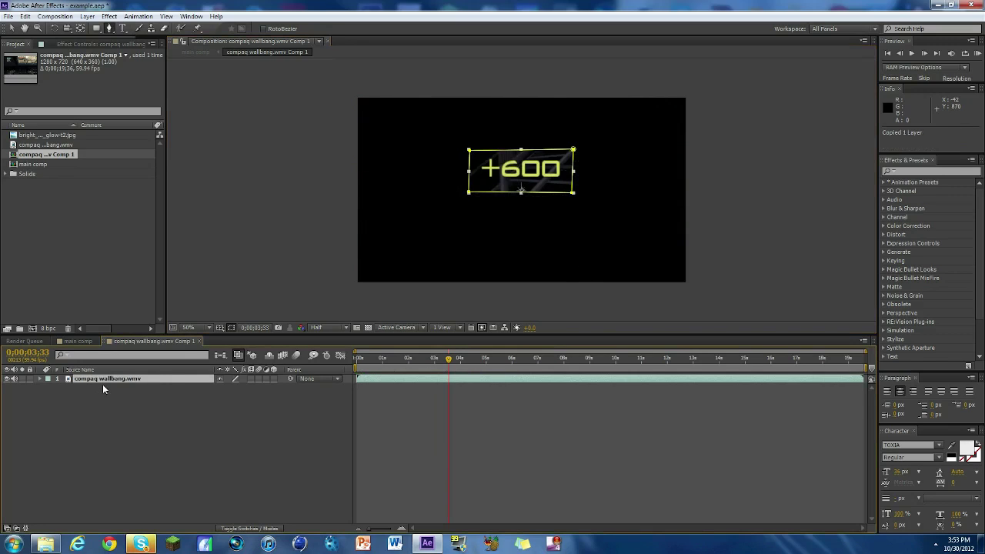
key(ctrl+v)
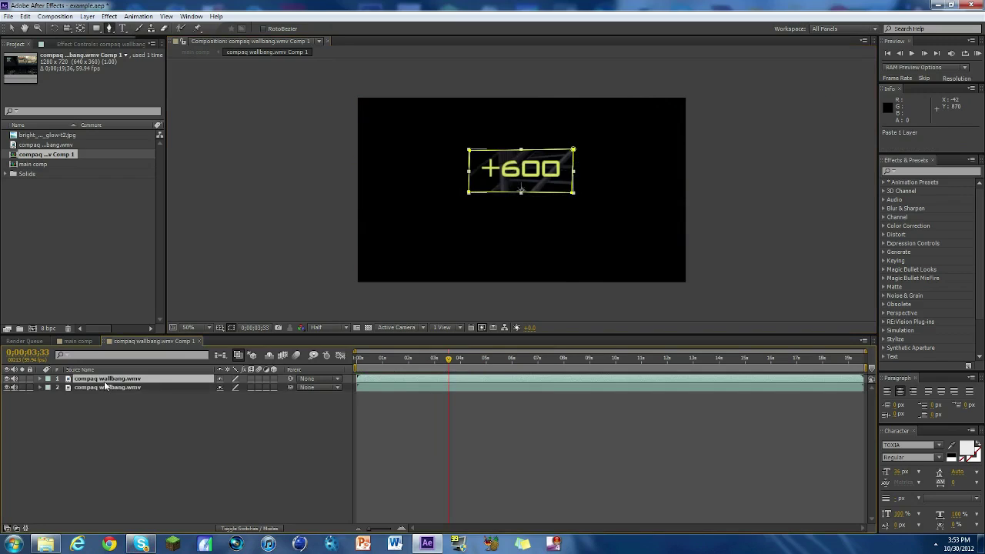
click(40, 379)
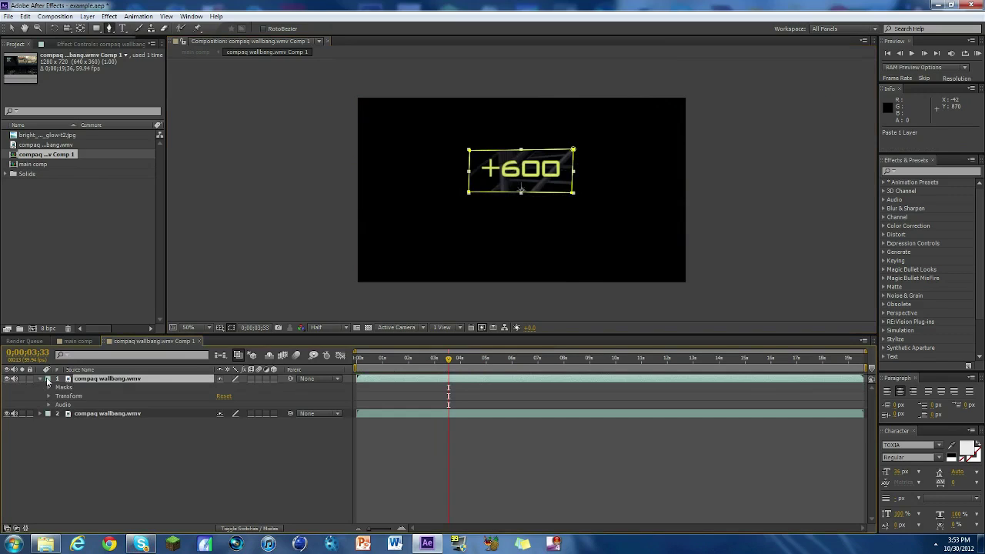
click(49, 388)
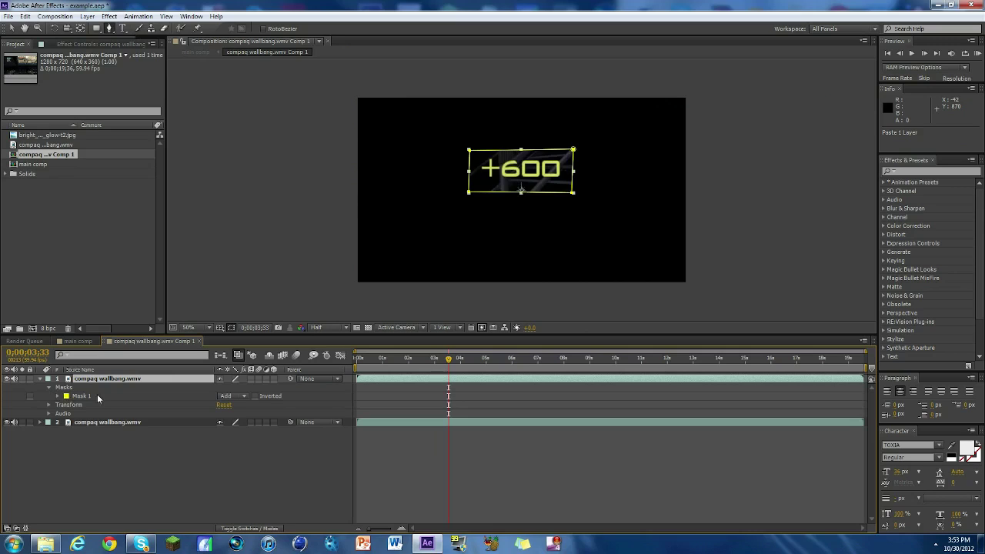
click(254, 396)
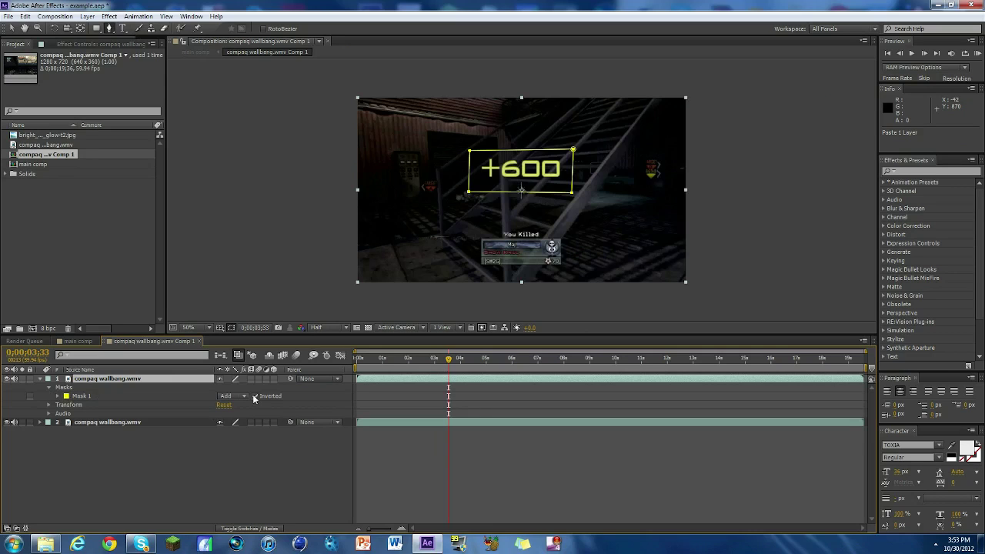
click(83, 380)
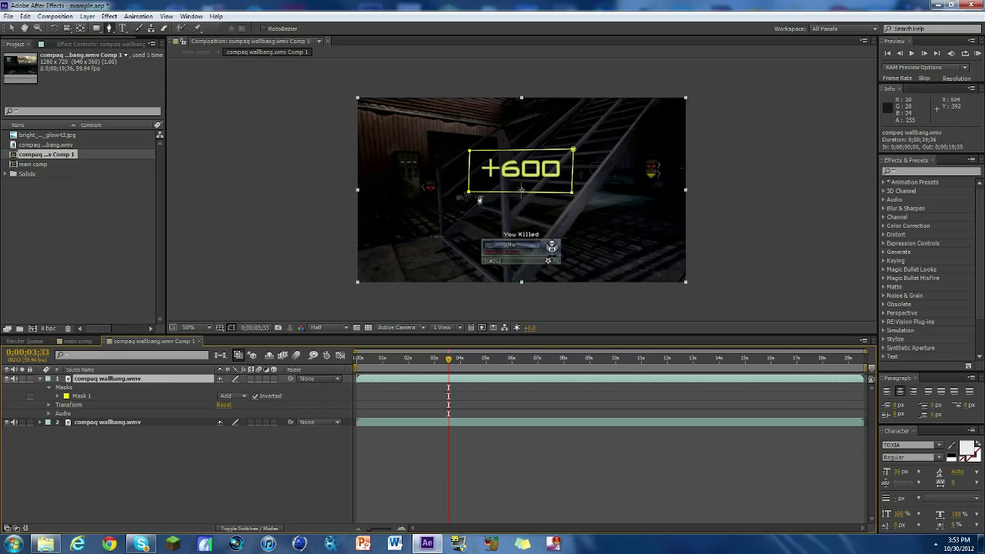
Step: Pull the inverted mask's four corners inward around +600, then select the lower layer and search 'color key'
drag(469, 192, 477, 185)
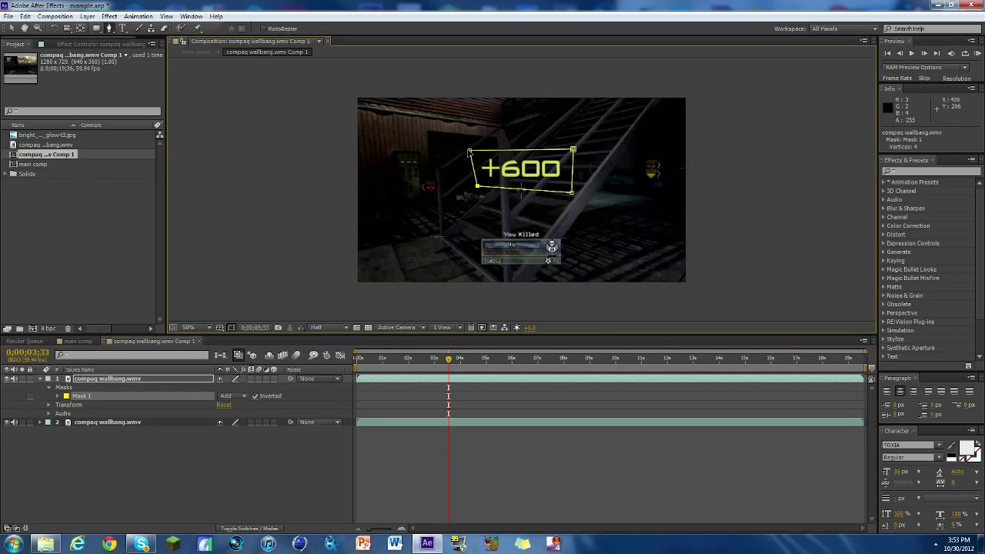
drag(469, 151, 477, 152)
drag(574, 150, 566, 154)
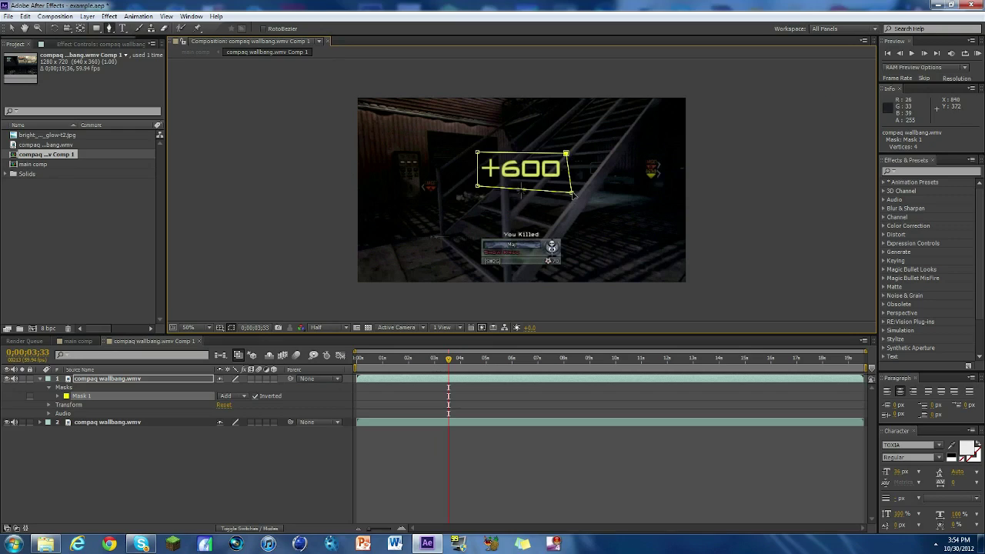
drag(572, 194, 566, 190)
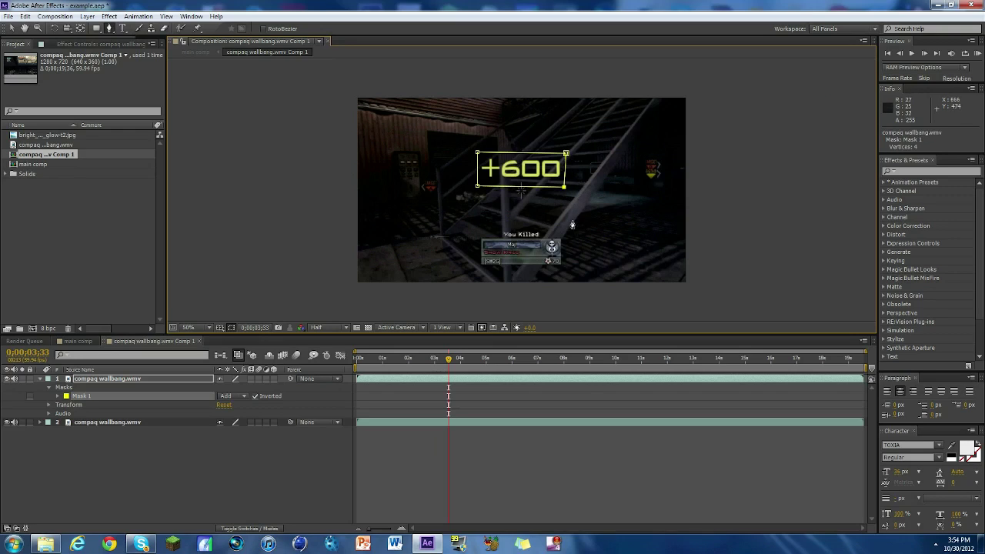
click(478, 186)
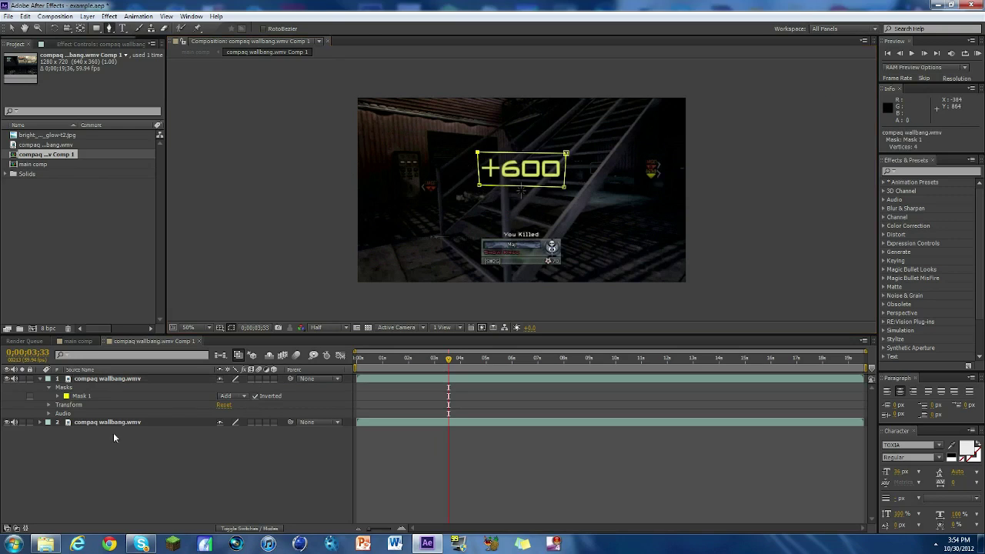
click(113, 433)
click(40, 379)
click(109, 388)
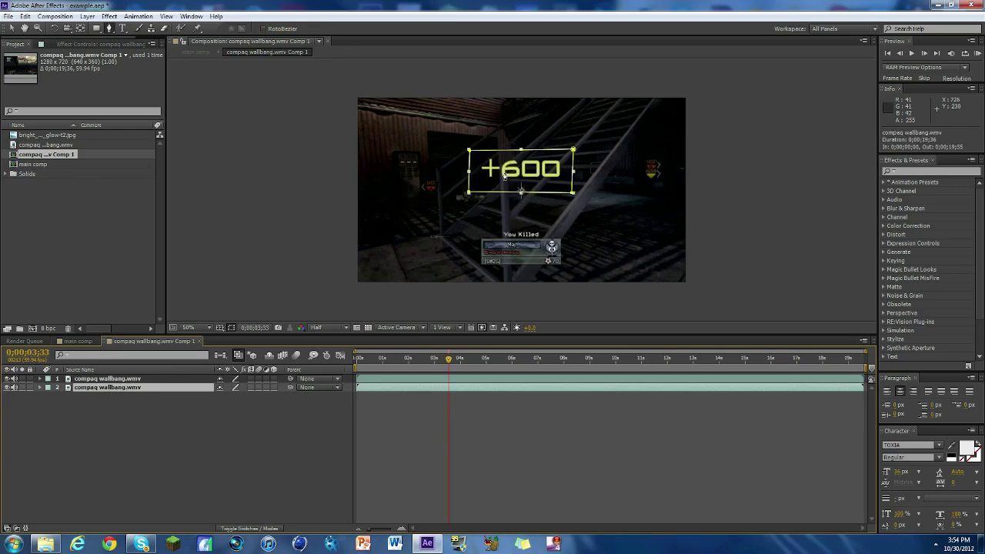
click(923, 172)
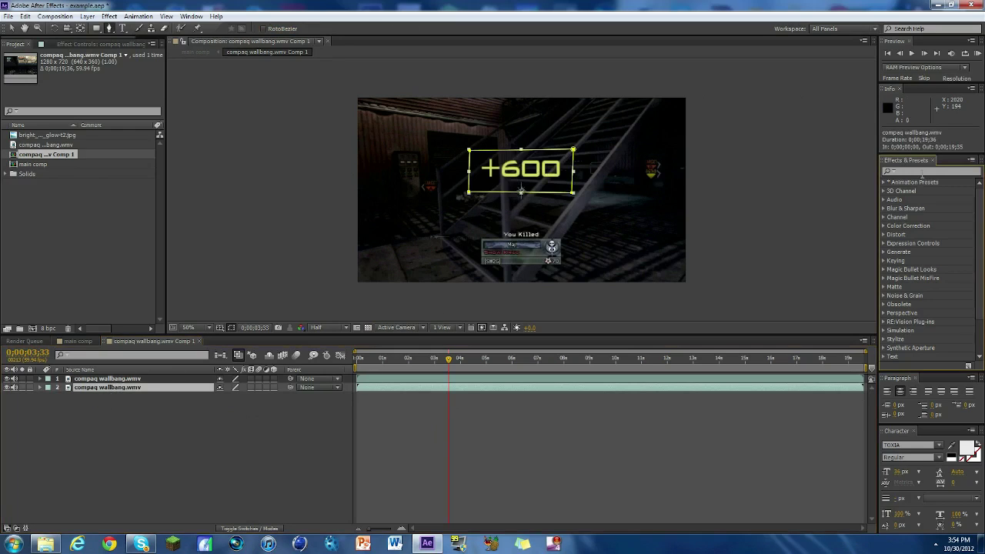
text(color)
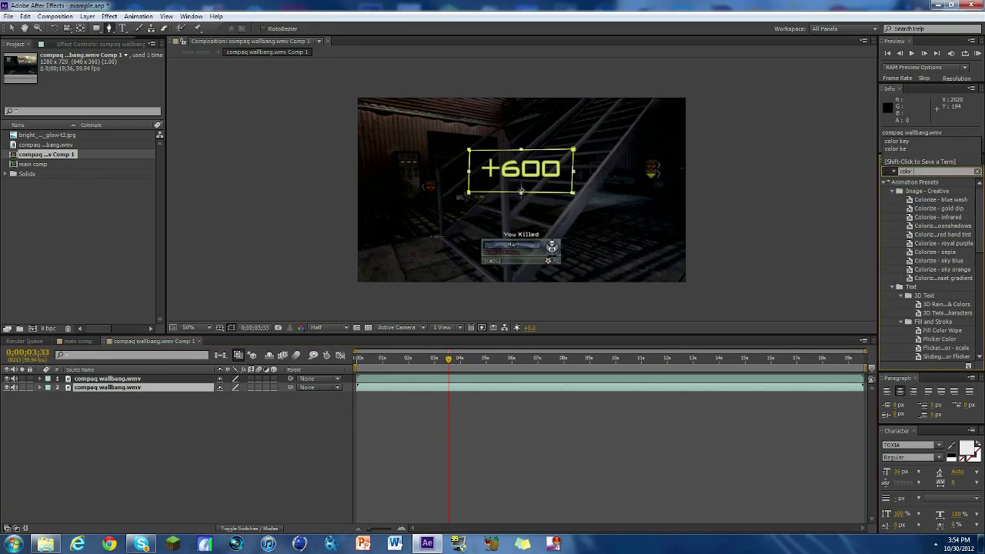
text( key)
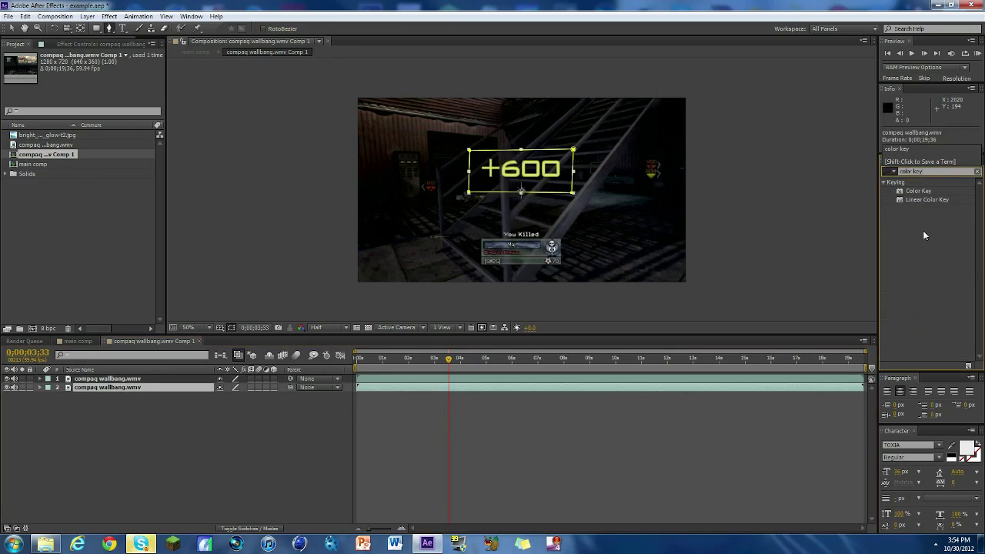
Step: Apply Linear Color Key to the lower gameplay layer with the +600 text's yellow as Key Color
click(955, 202)
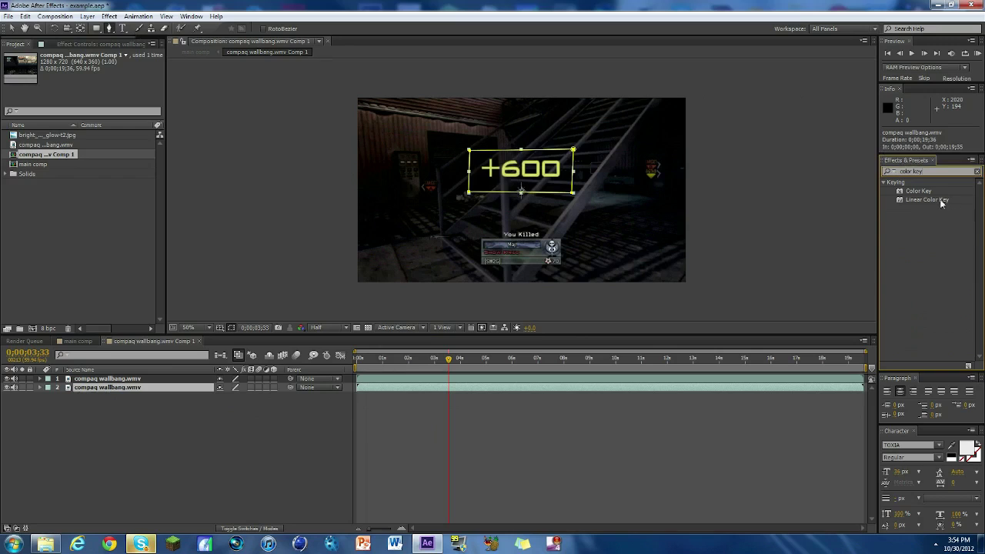
drag(931, 198, 440, 385)
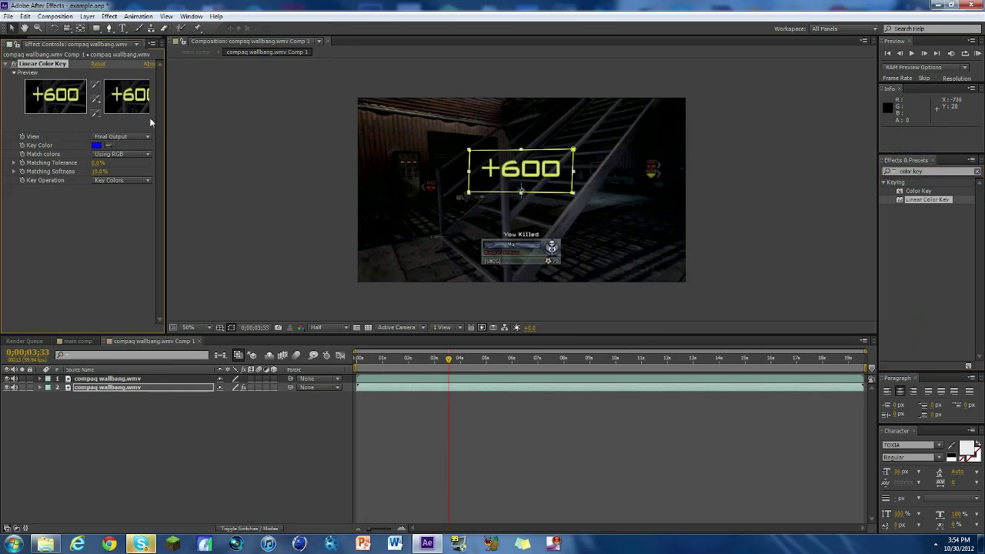
mouse_move(164, 123)
mouse_down()
mouse_move(195, 125)
mouse_move(181, 126)
mouse_up()
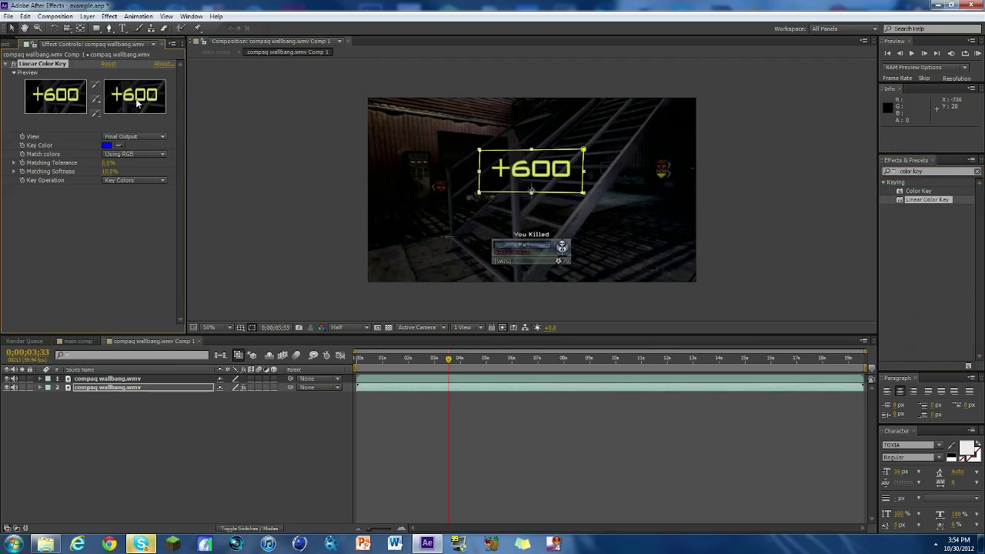
click(119, 146)
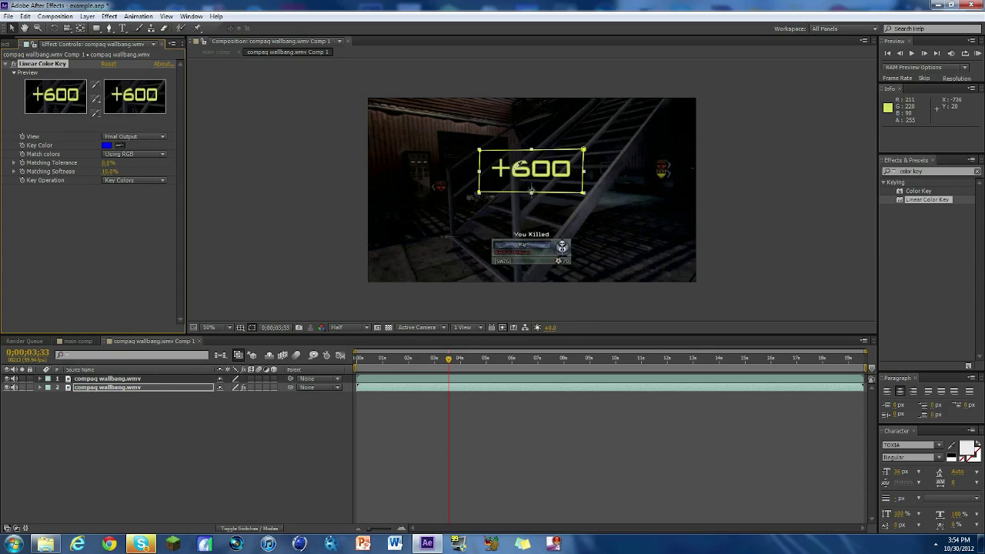
click(518, 167)
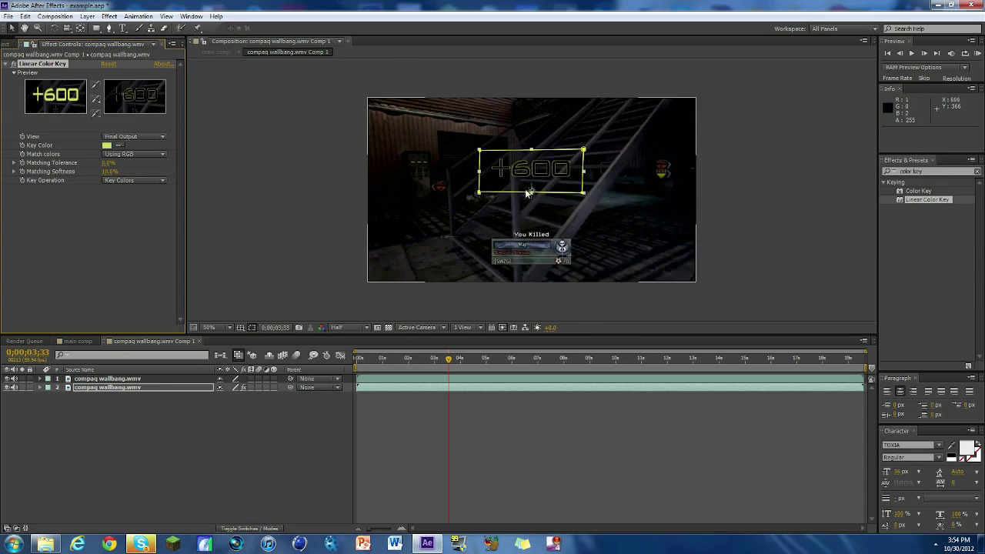
scroll(527, 192, up, 5)
scroll(527, 192, down, 2)
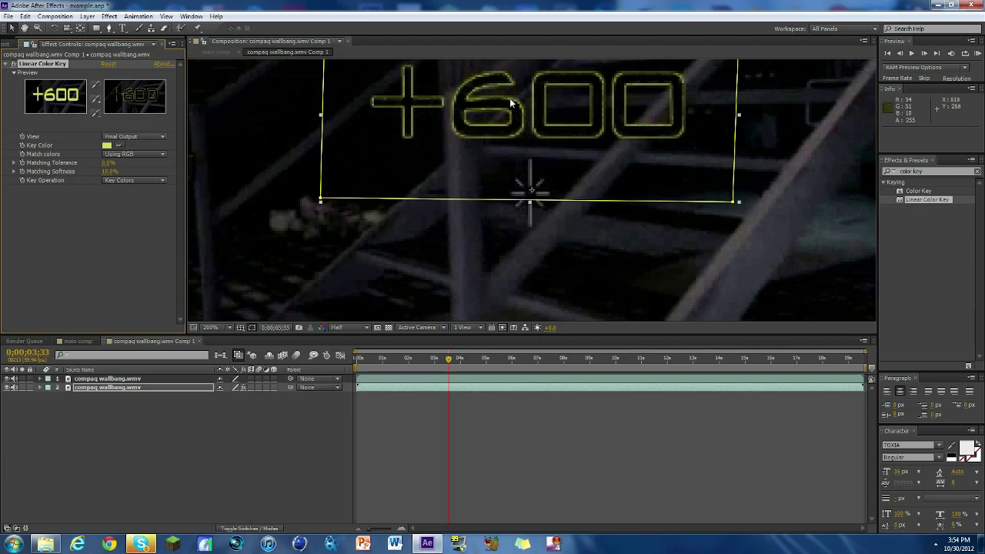
scroll(606, 100, down, 2)
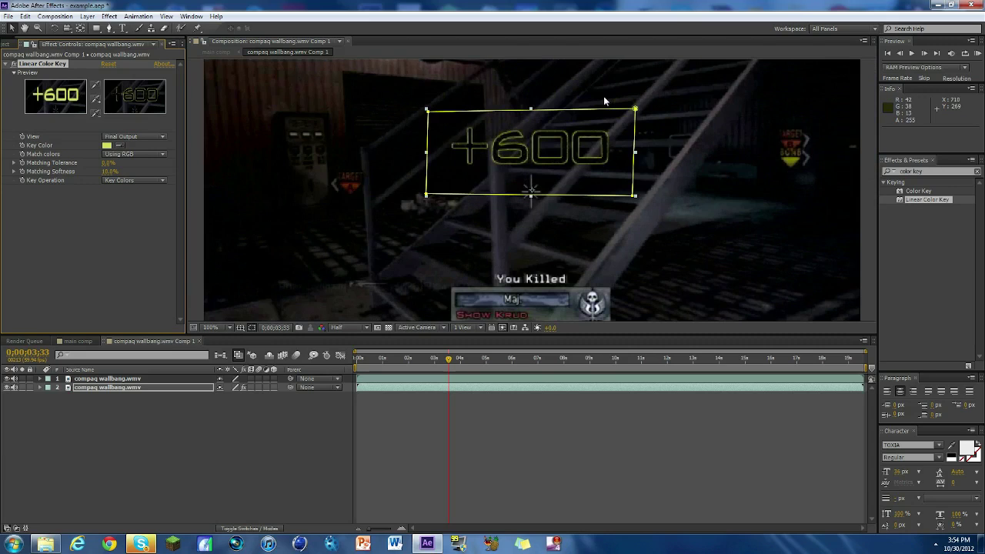
scroll(604, 95, down, 2)
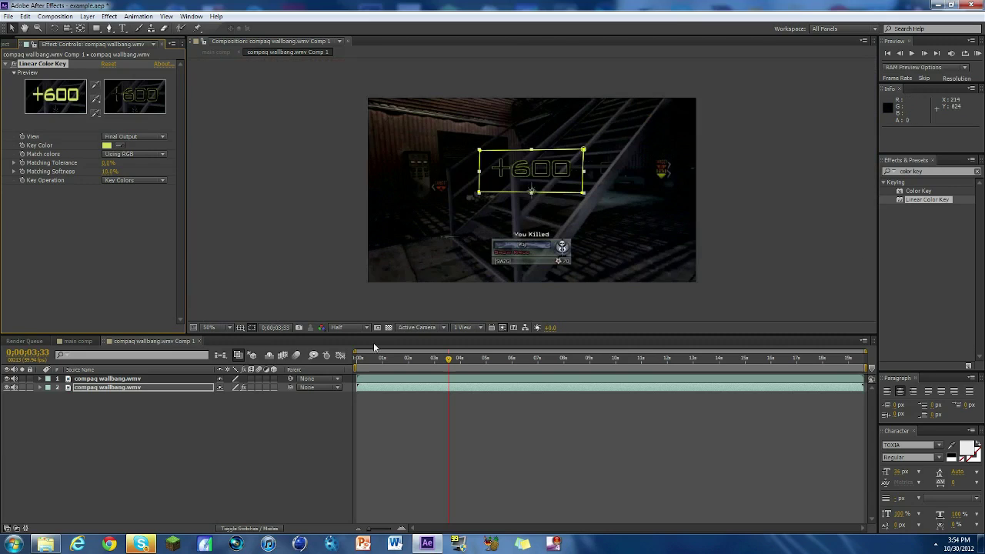
Step: Clear the timeline layer selection and bring up the timeline's context menu for adding a layer
click(108, 388)
click(108, 420)
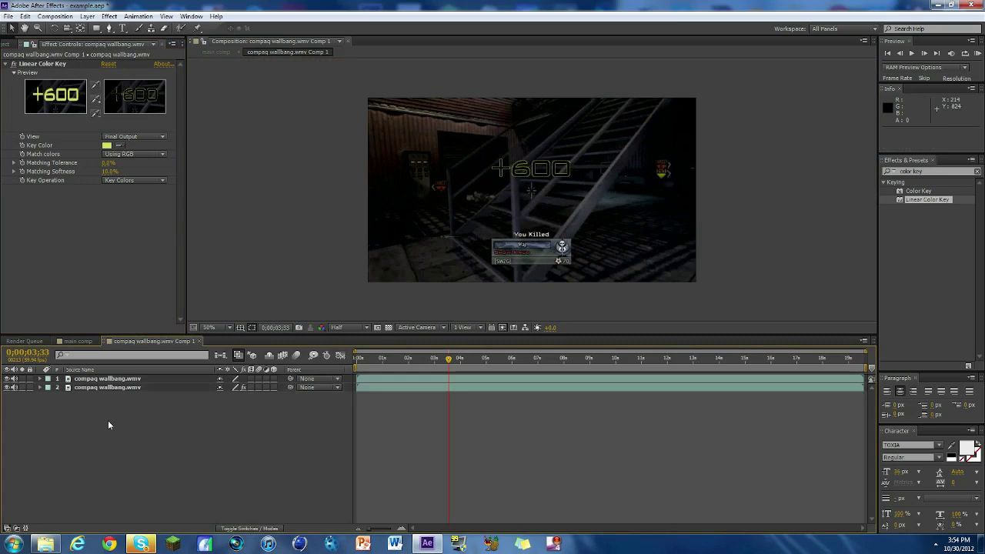
right_click(108, 421)
Step: Create a red solid, Red Solid 1, and move it beneath both gameplay layers
mouse_move(166, 313)
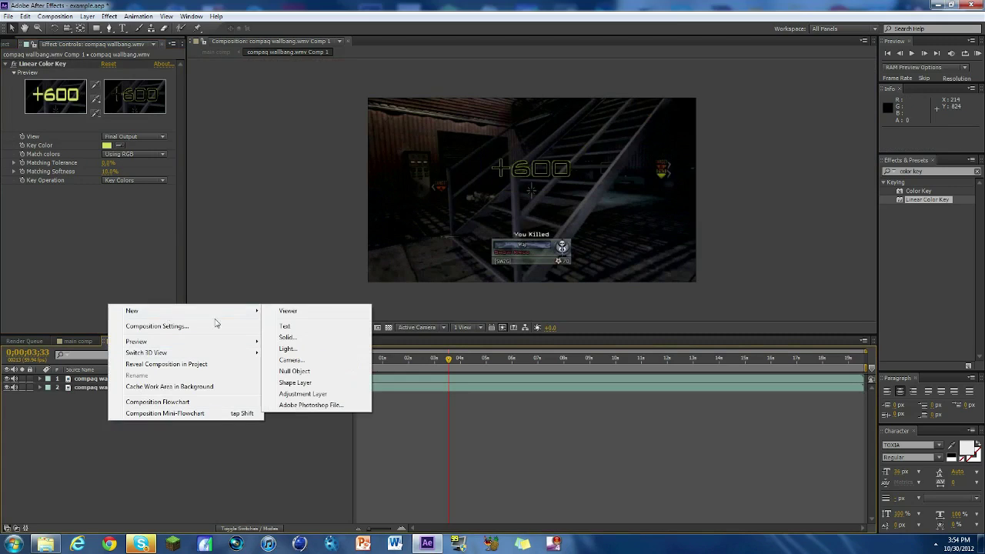
click(285, 338)
click(486, 333)
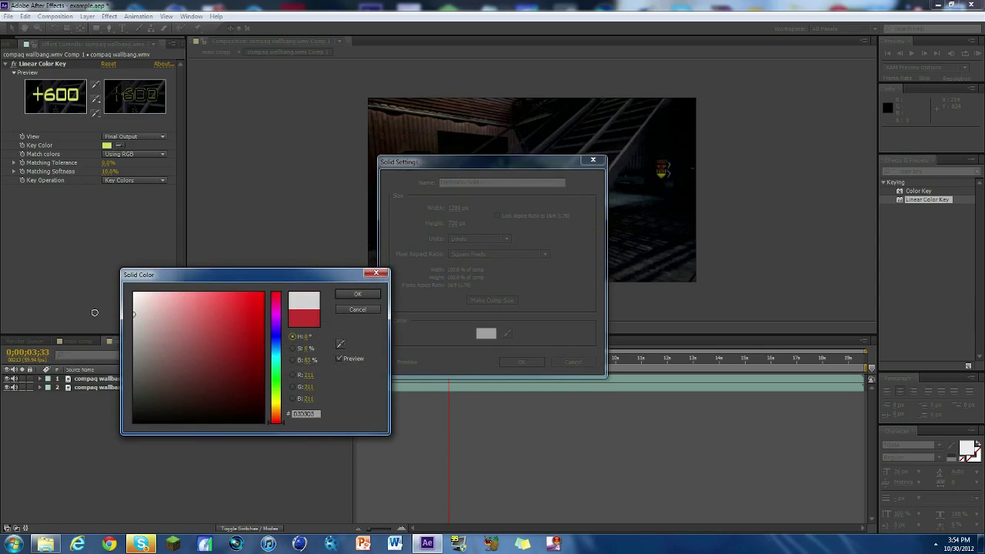
click(261, 296)
click(358, 294)
click(514, 364)
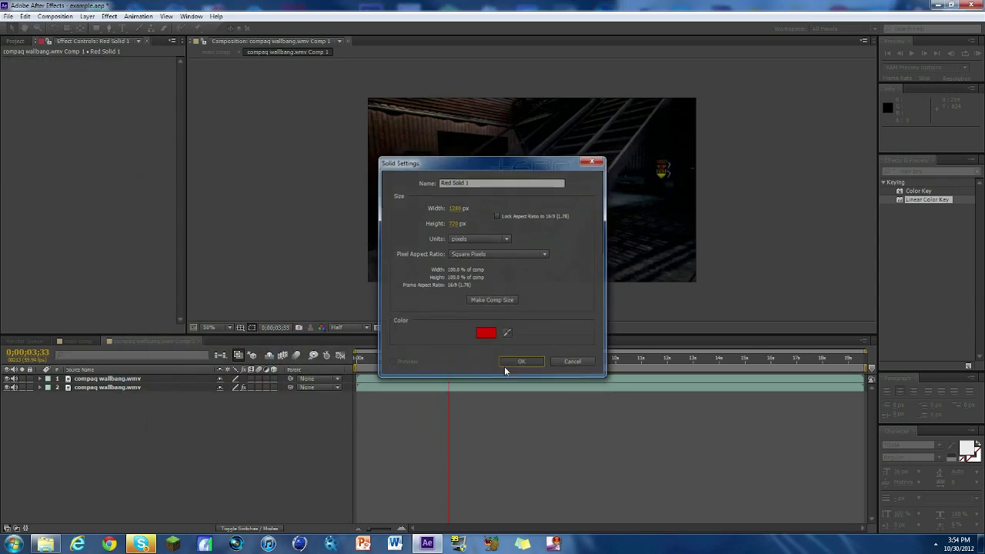
drag(108, 379, 111, 403)
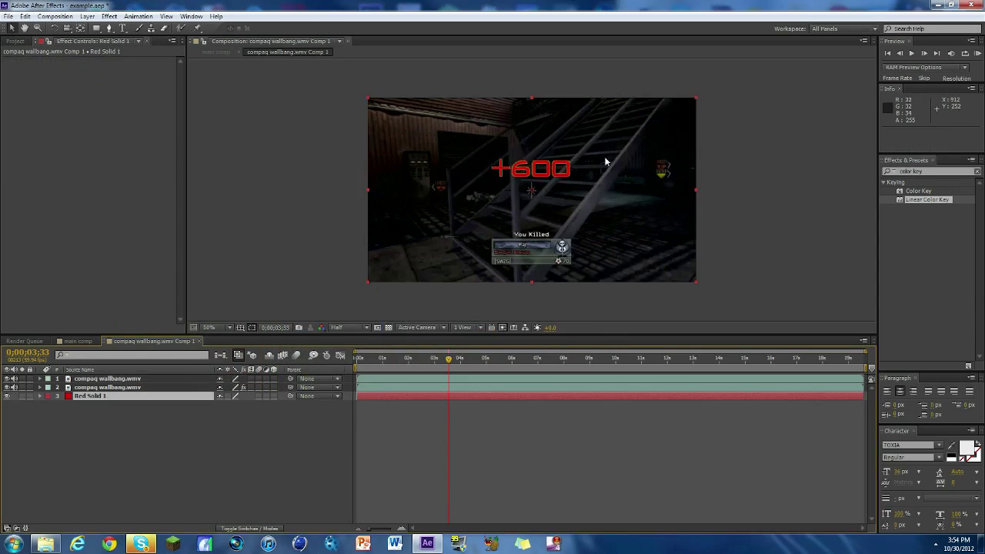
Step: Raise the keyed layer's Matching Tolerance to 12.8%, then select Red Solid 1
click(108, 387)
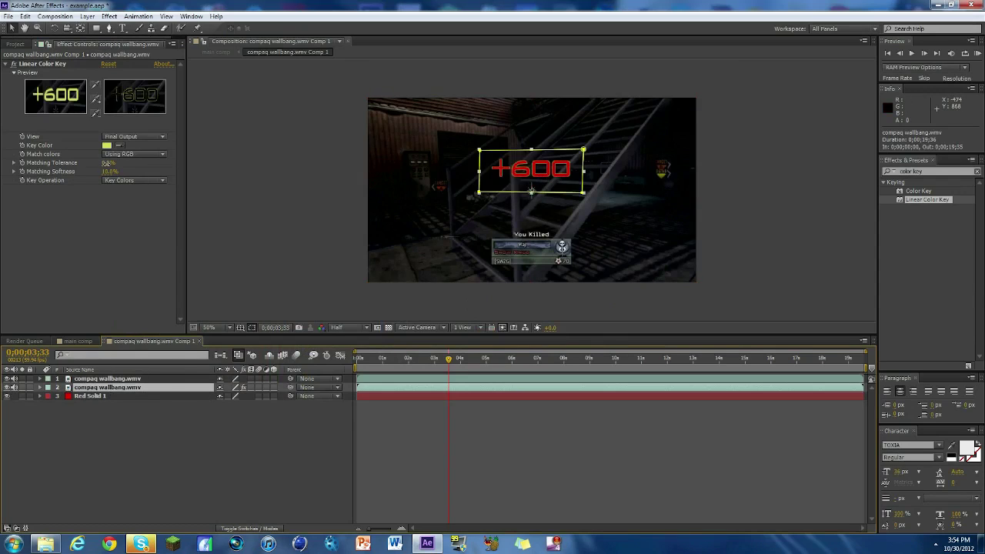
drag(105, 163, 117, 164)
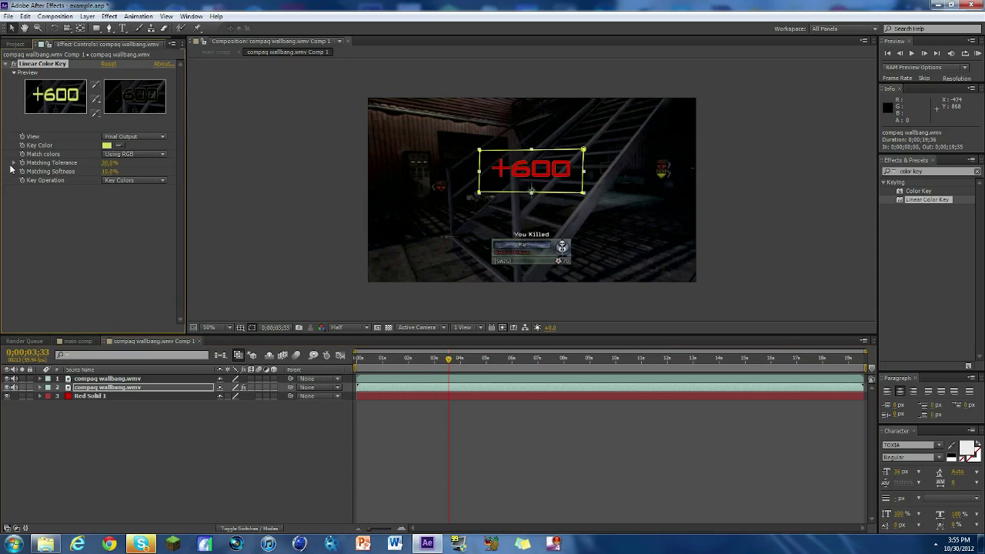
scroll(546, 172, up, 2)
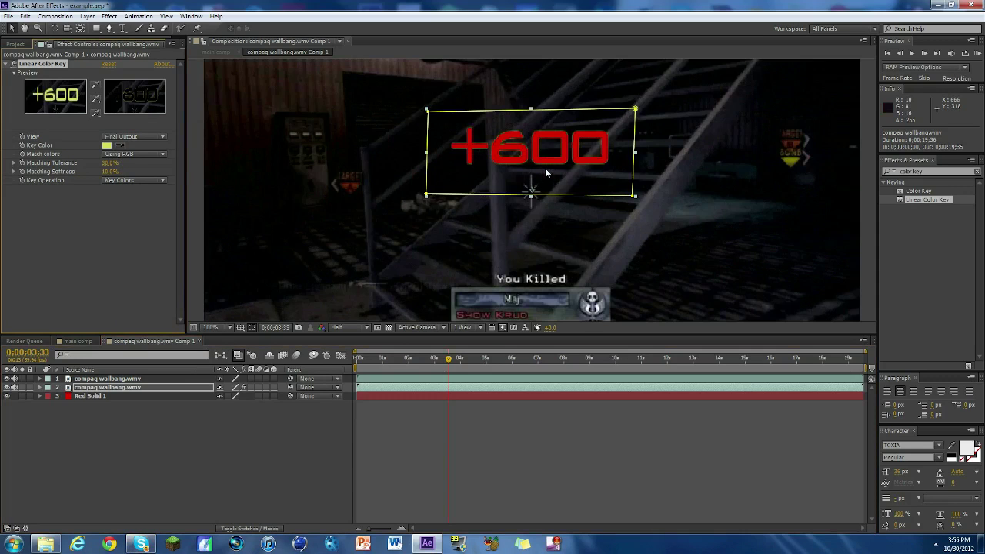
scroll(545, 171, down, 2)
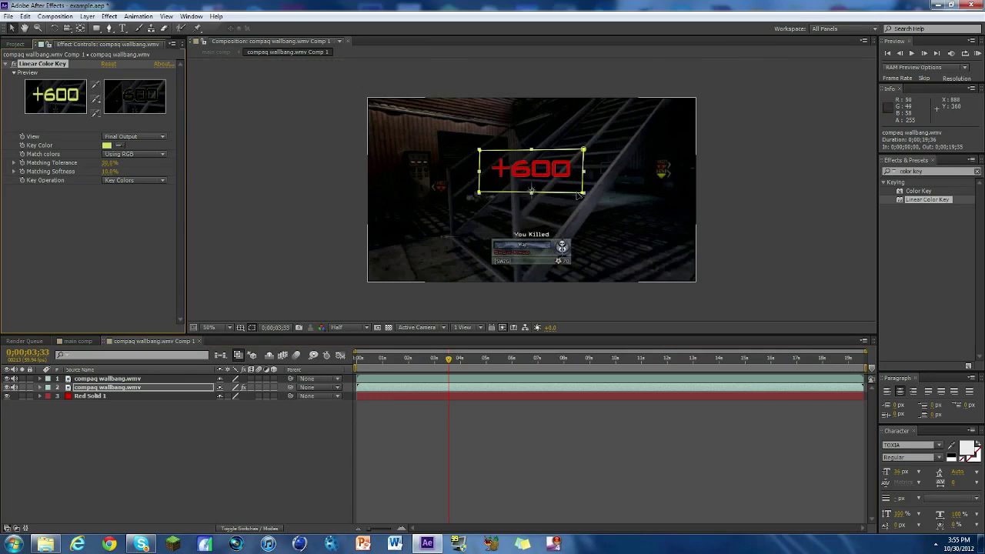
click(132, 402)
click(89, 395)
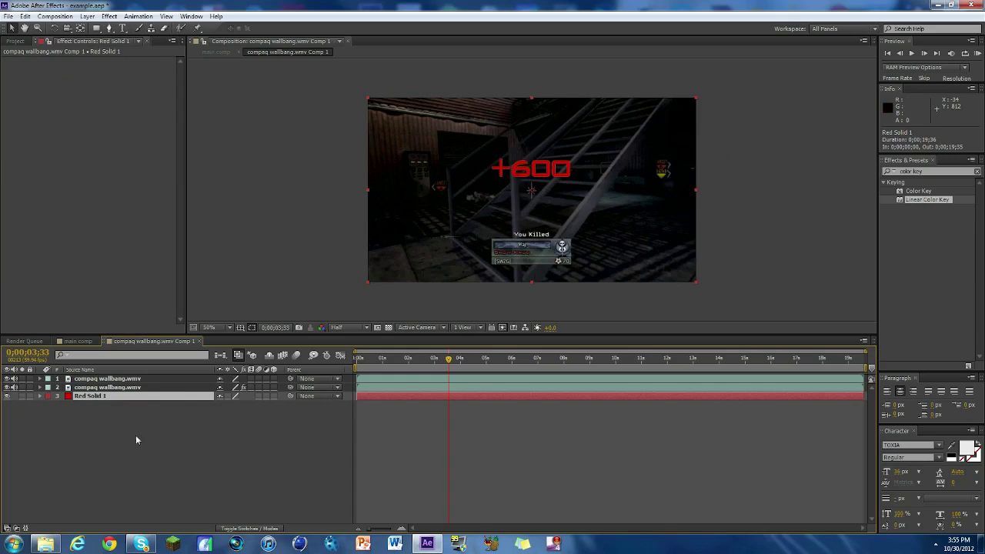
click(946, 173)
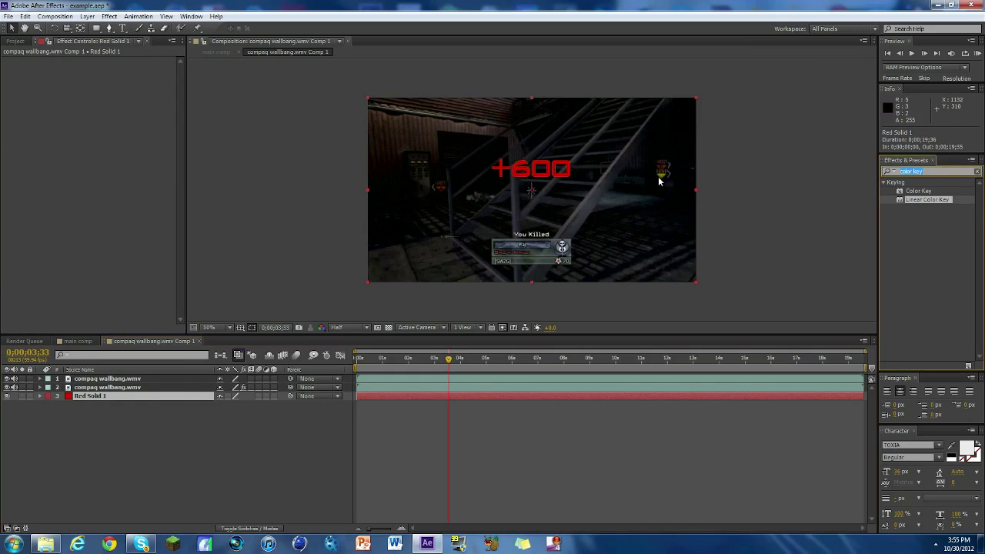
text(fill)
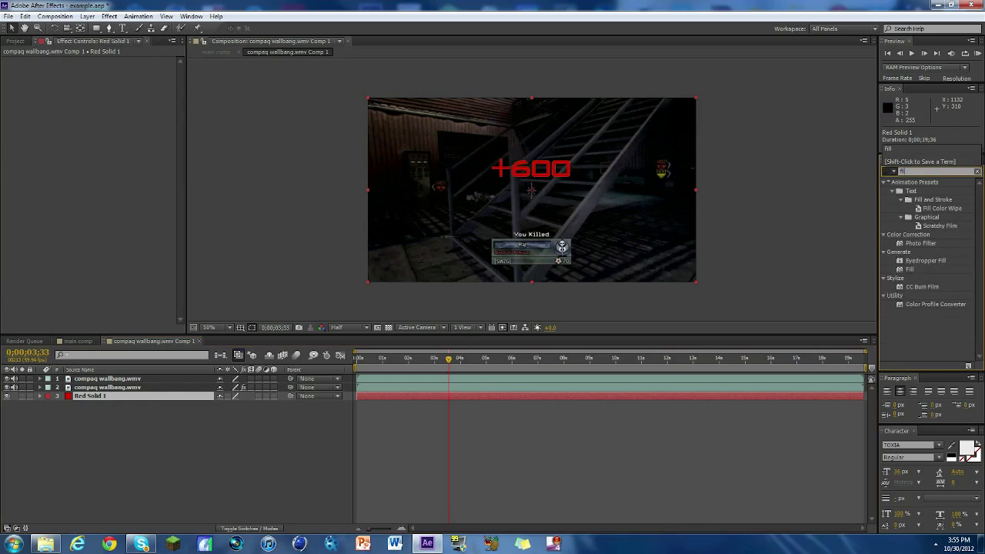
drag(911, 234, 624, 394)
click(113, 88)
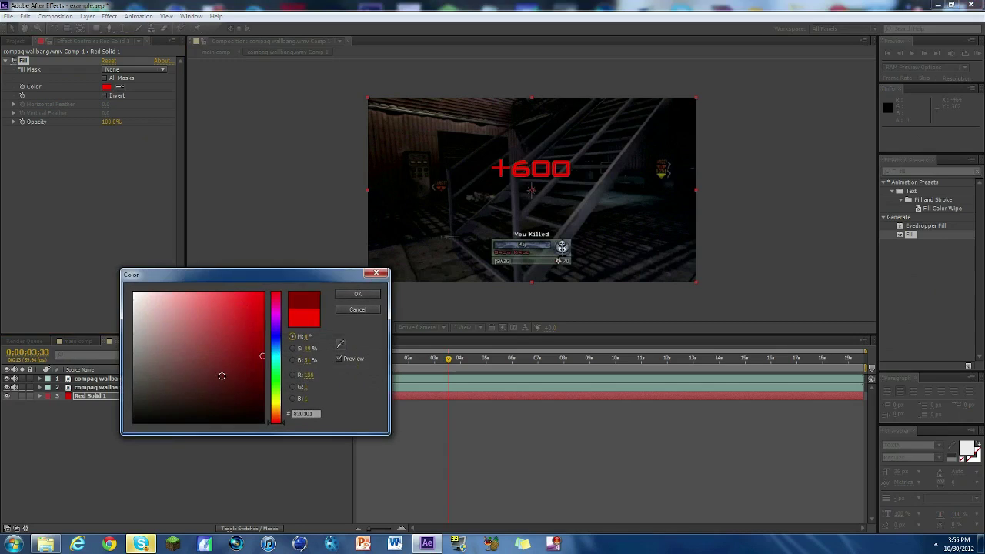
drag(220, 377, 242, 336)
drag(275, 380, 274, 337)
drag(208, 293, 294, 261)
click(356, 297)
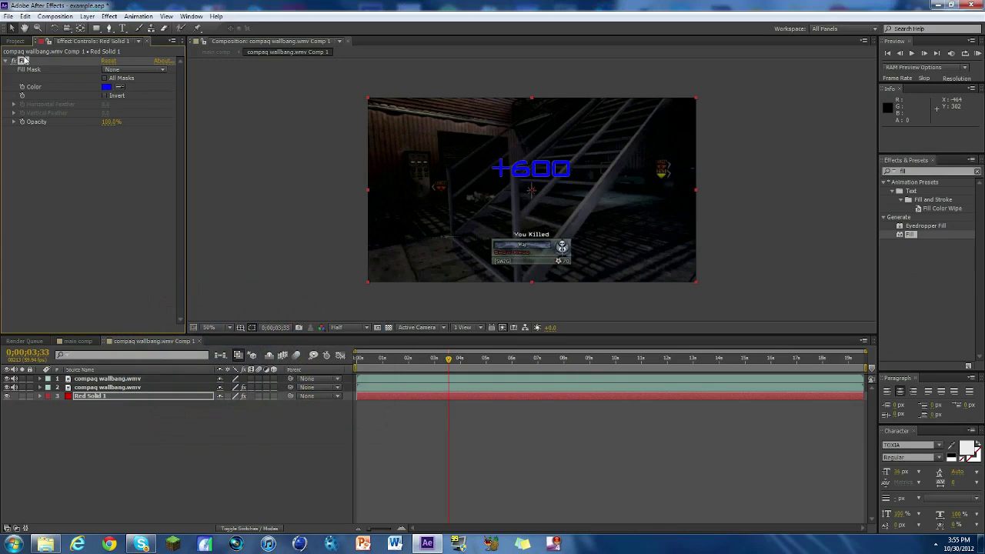
key(Delete)
click(939, 168)
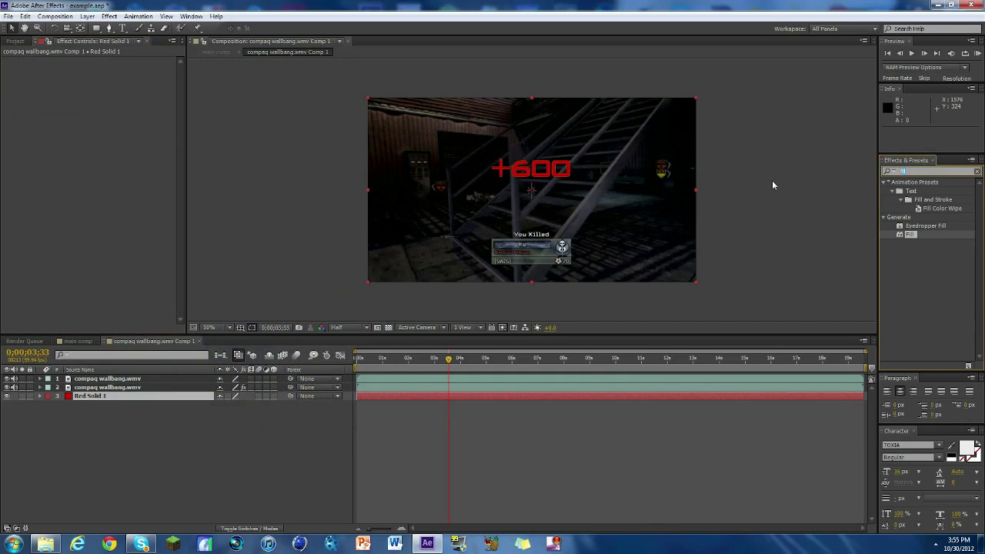
text(grad)
Step: Apply 4-Color Gradient to Red Solid 1 and cluster its four colour points around the +600 popup
drag(922, 243, 444, 394)
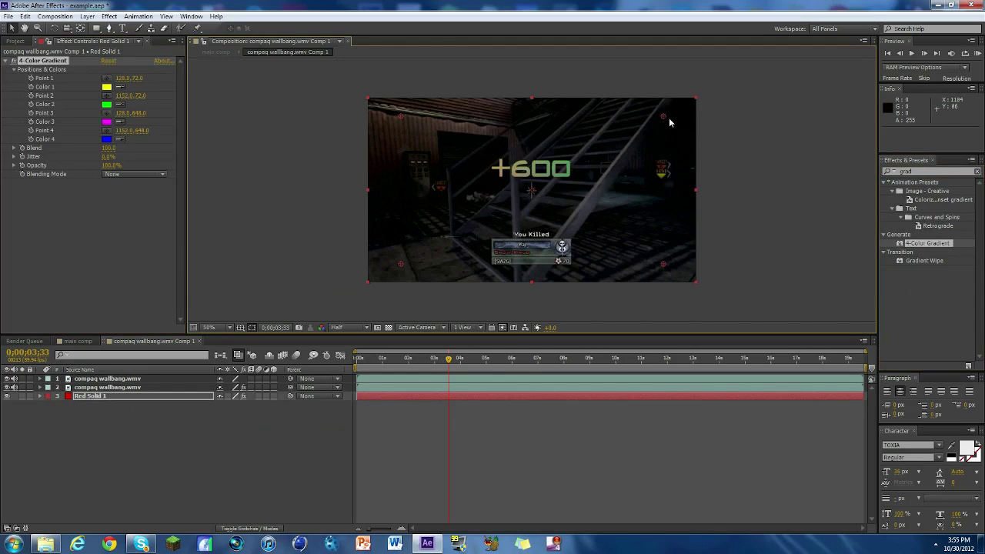
mouse_move(664, 116)
mouse_down()
mouse_move(624, 149)
mouse_move(591, 158)
mouse_up()
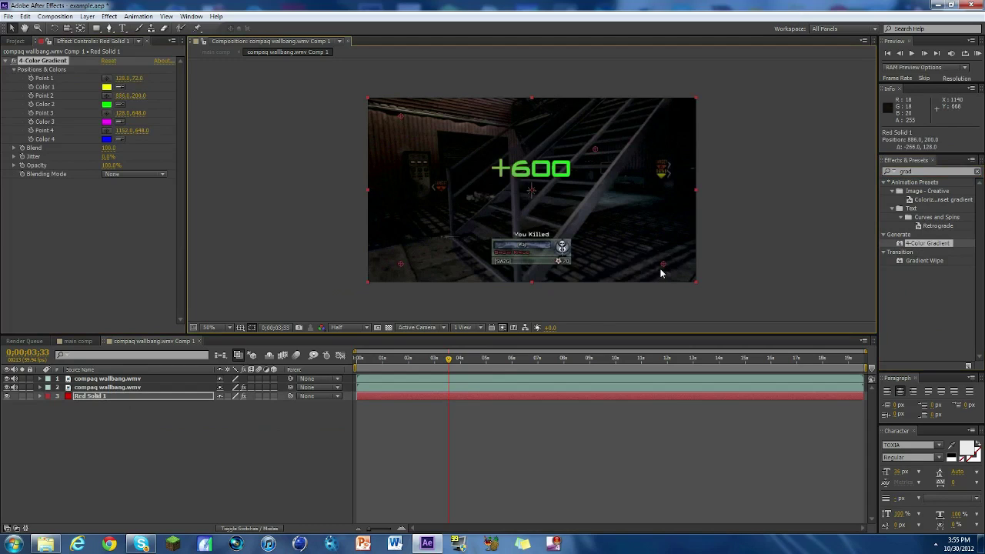
drag(660, 272, 600, 208)
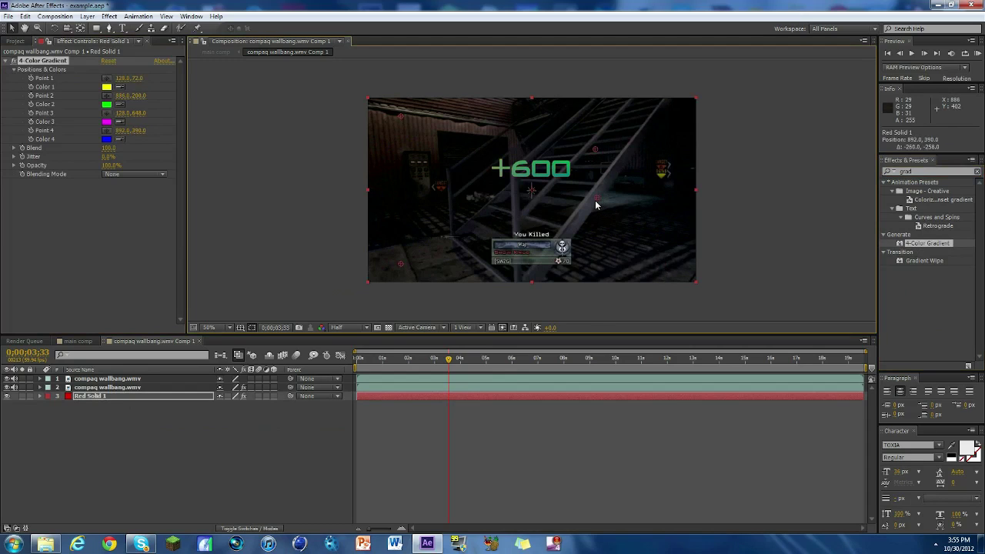
drag(401, 263, 464, 204)
mouse_move(401, 116)
mouse_down()
mouse_move(459, 129)
mouse_move(460, 138)
mouse_up()
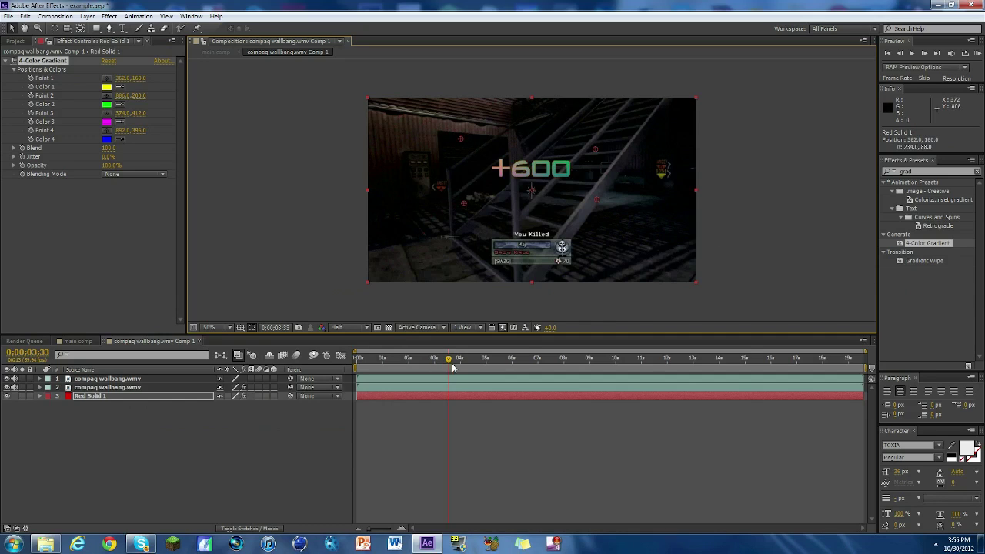
mouse_move(450, 361)
mouse_down()
mouse_move(440, 361)
mouse_move(451, 361)
mouse_up()
Step: Add bright_abstract_glow-t2.jpg as a new layer above Red Solid 1
click(16, 42)
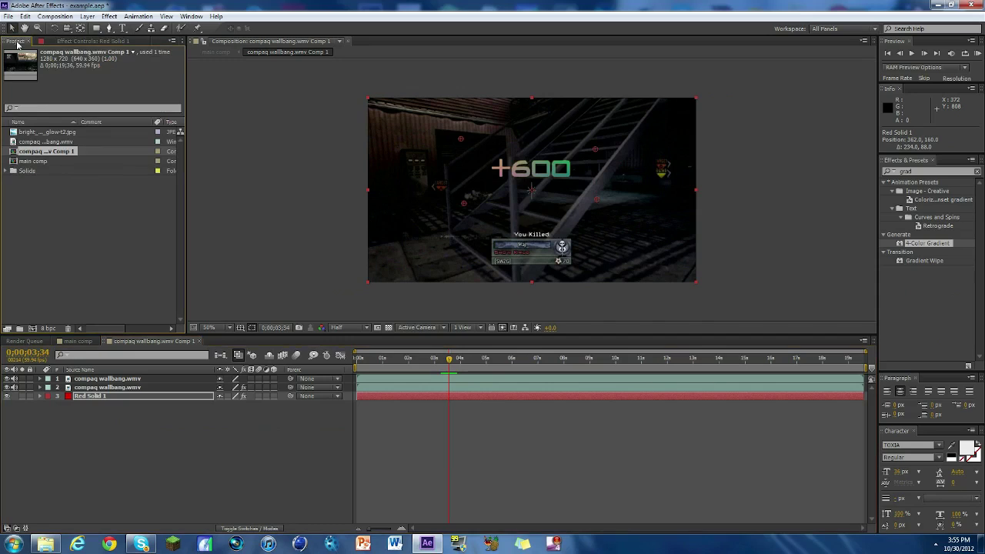
click(48, 133)
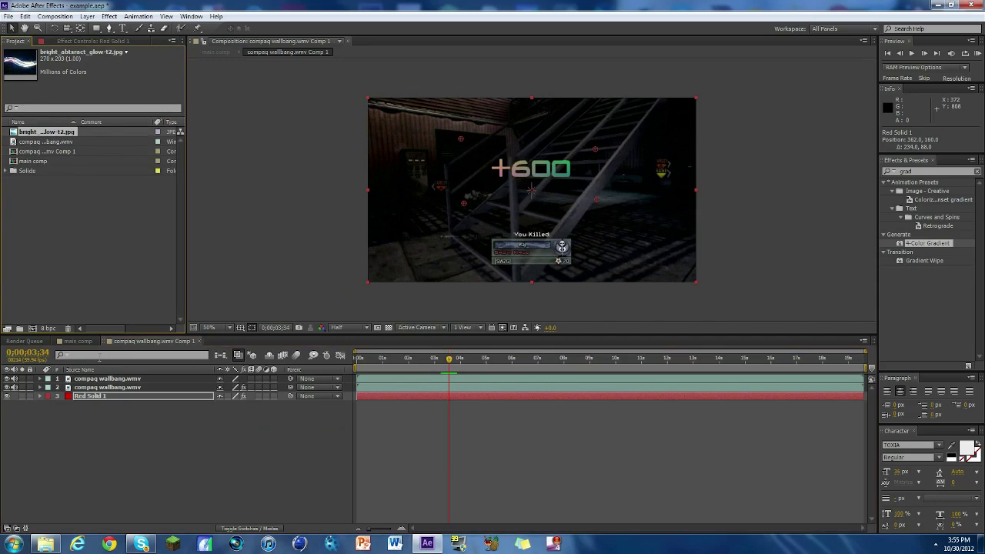
click(90, 396)
drag(46, 135, 414, 393)
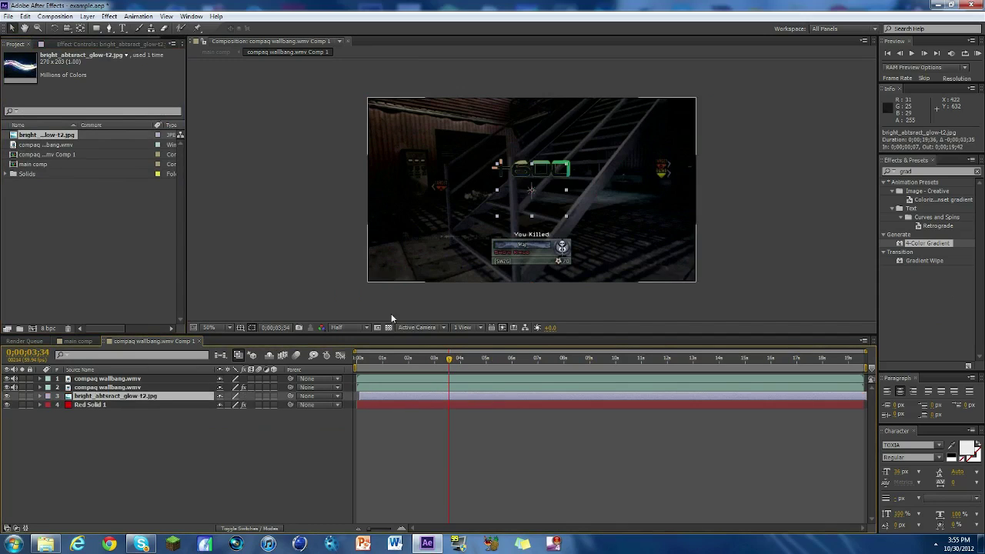
Step: Position the glow image layer over the +600 popup
click(99, 404)
click(115, 395)
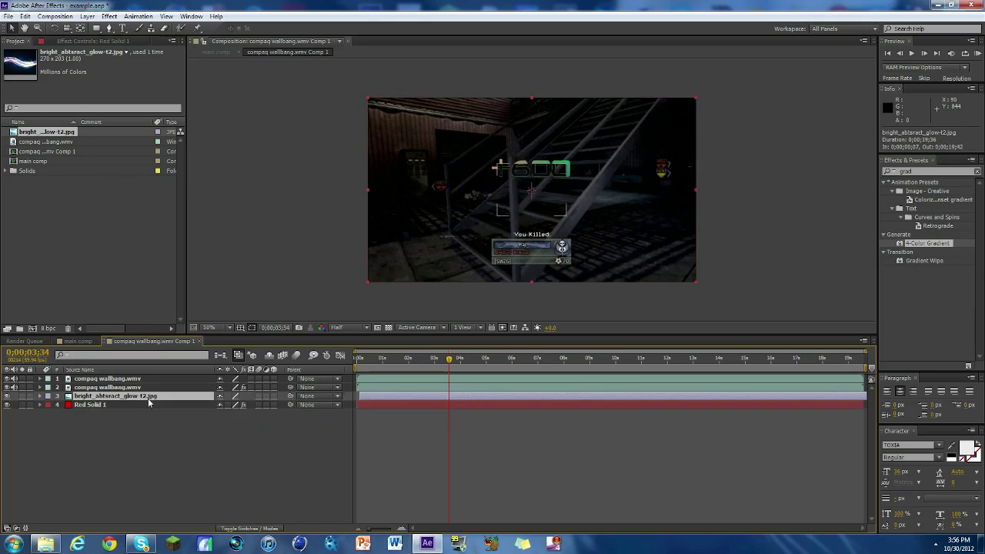
drag(550, 194, 586, 173)
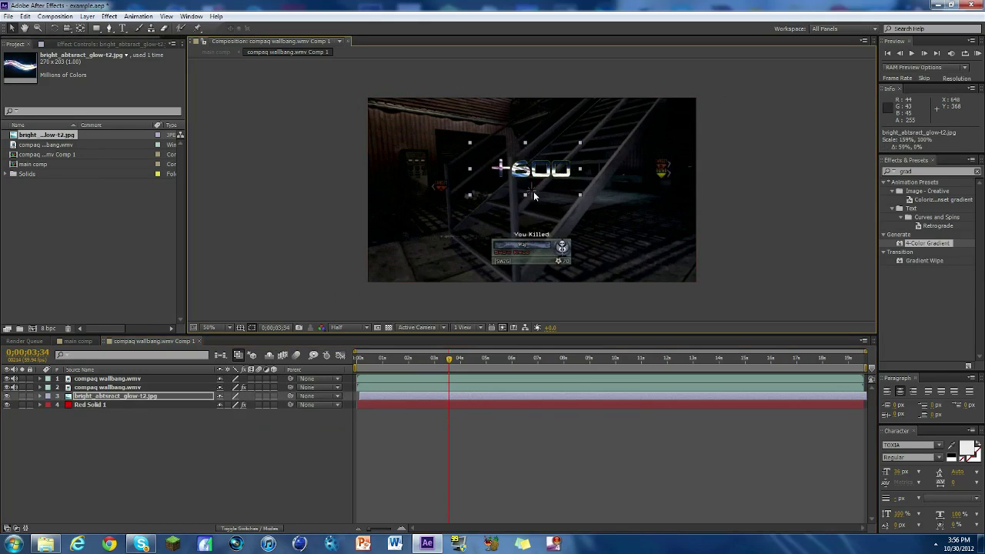
mouse_move(526, 196)
mouse_down()
mouse_move(536, 193)
mouse_move(534, 201)
mouse_up()
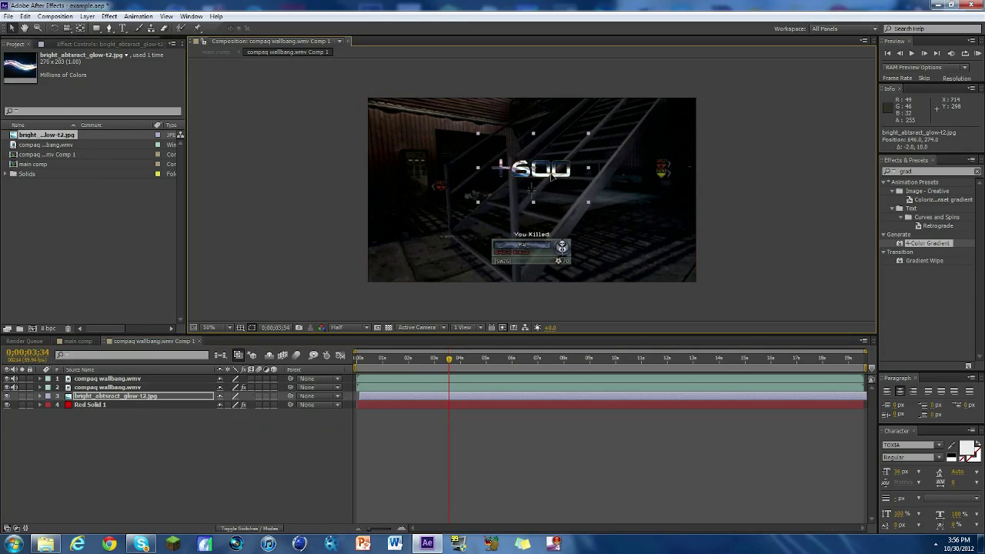
drag(454, 361, 442, 360)
click(442, 395)
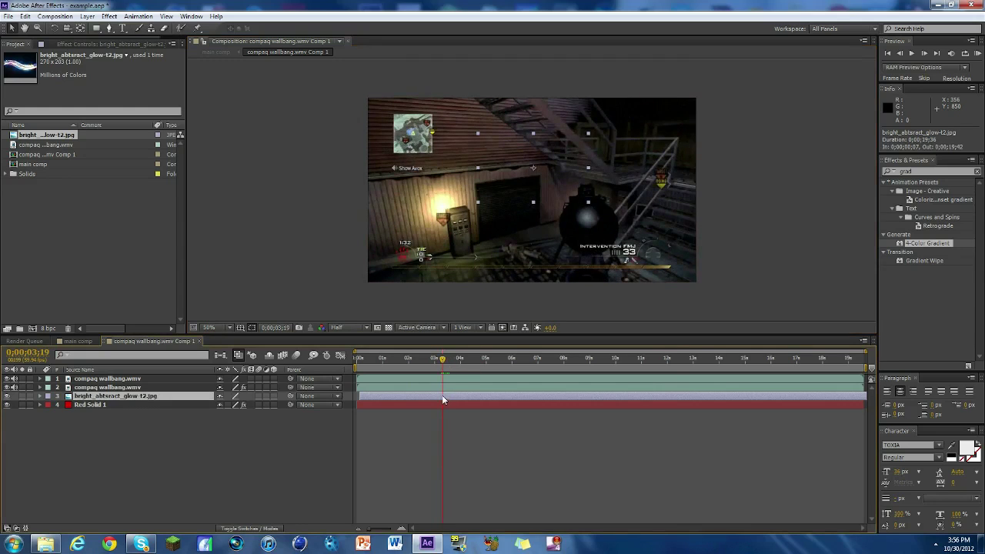
Step: Trim the in-points of the glow layer and Red Solid 1 to 0;00;03;19
key(alt+bracketleft)
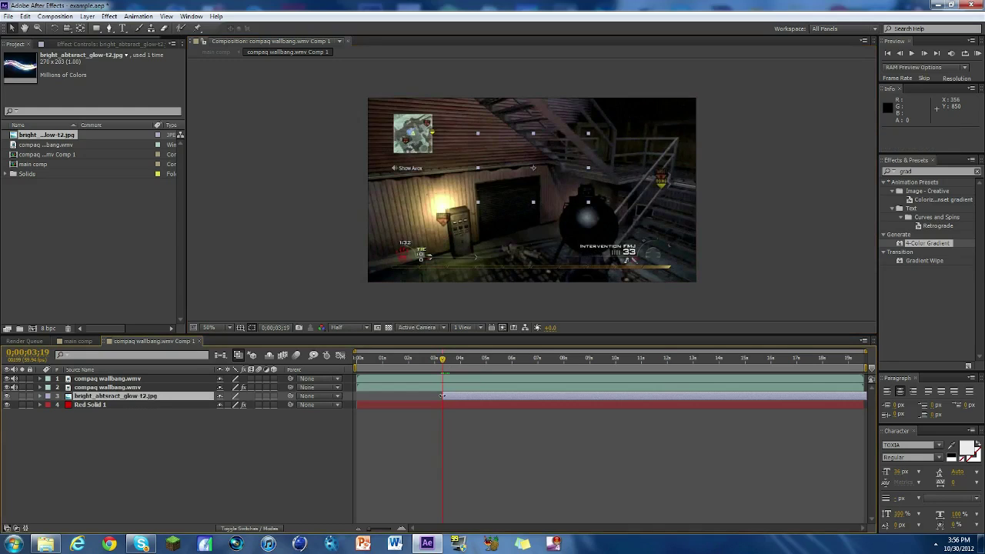
click(446, 405)
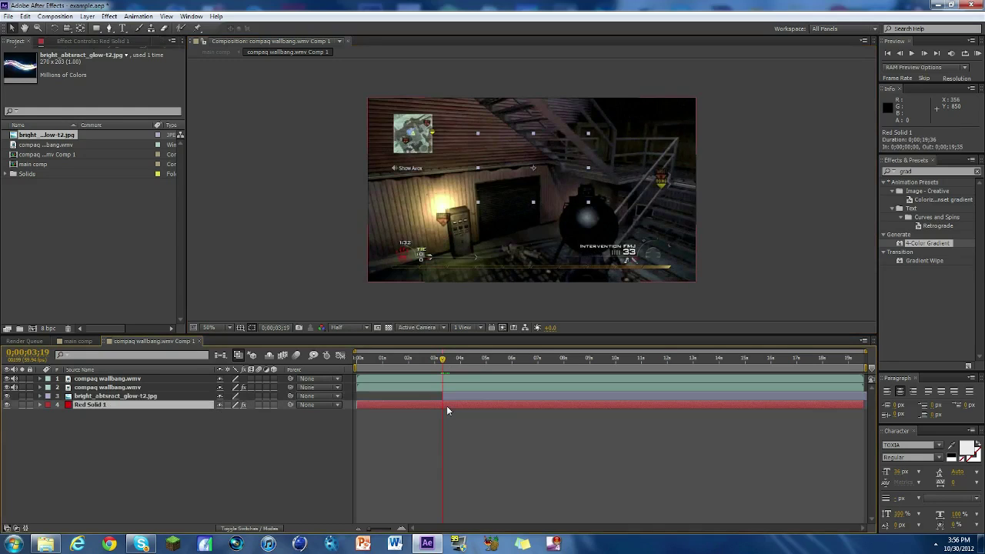
key(alt+bracketleft)
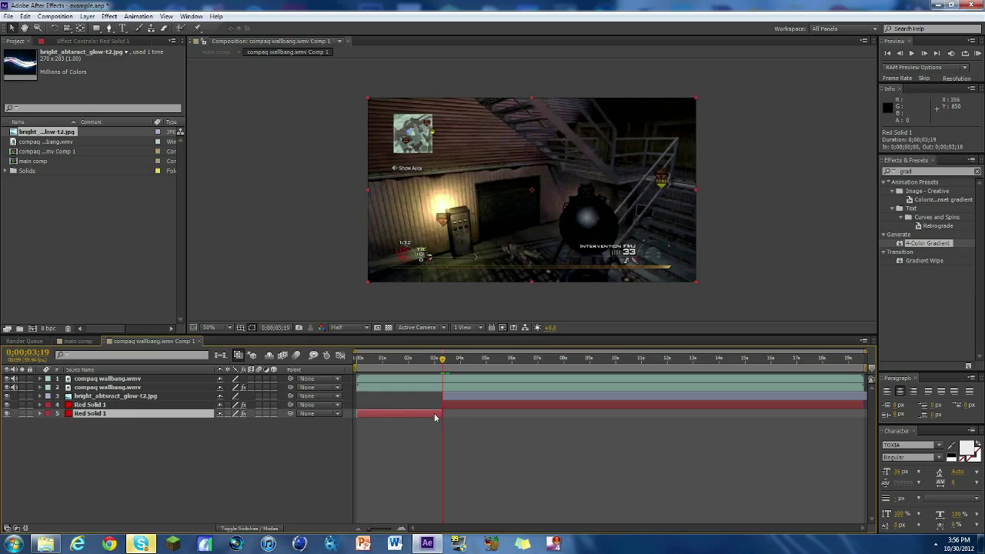
click(434, 413)
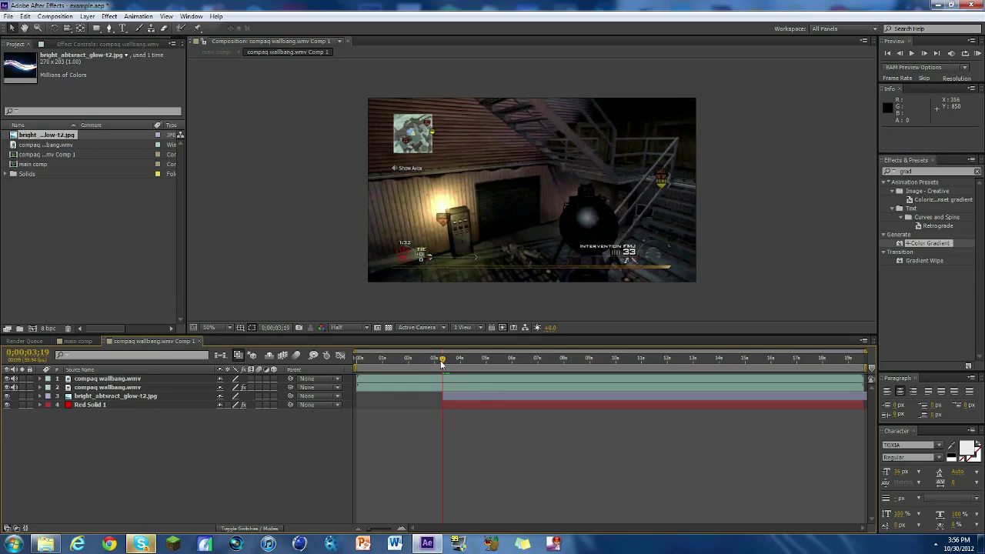
Step: Delete the Red Solid 1 layer from the precomp
click(99, 405)
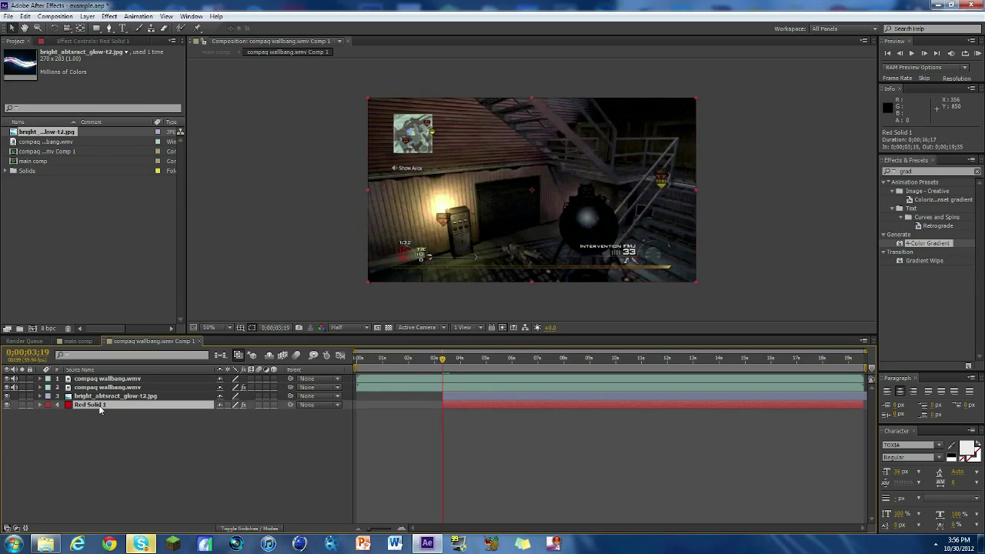
key(Delete)
drag(437, 360, 495, 359)
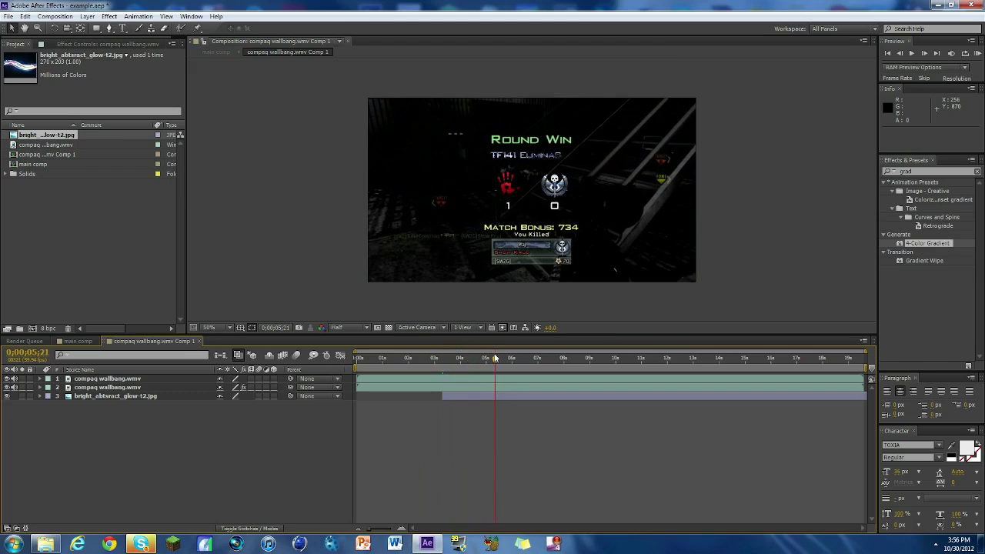
click(511, 397)
Step: Keyframe the glow layer's Opacity: 100% at 0;00;04;57 and 0% at 0;00;05;21
key(t)
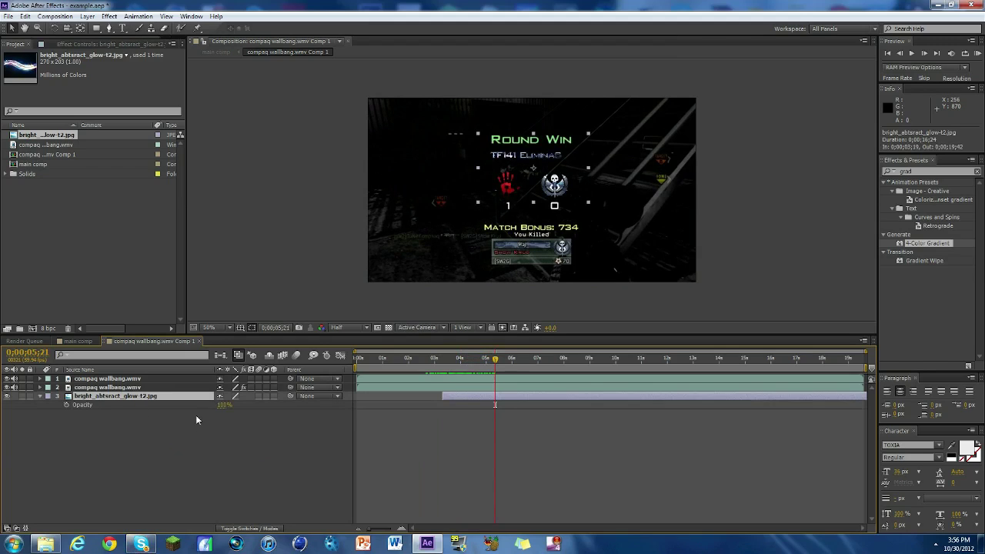
click(66, 405)
key(period)
key(period)
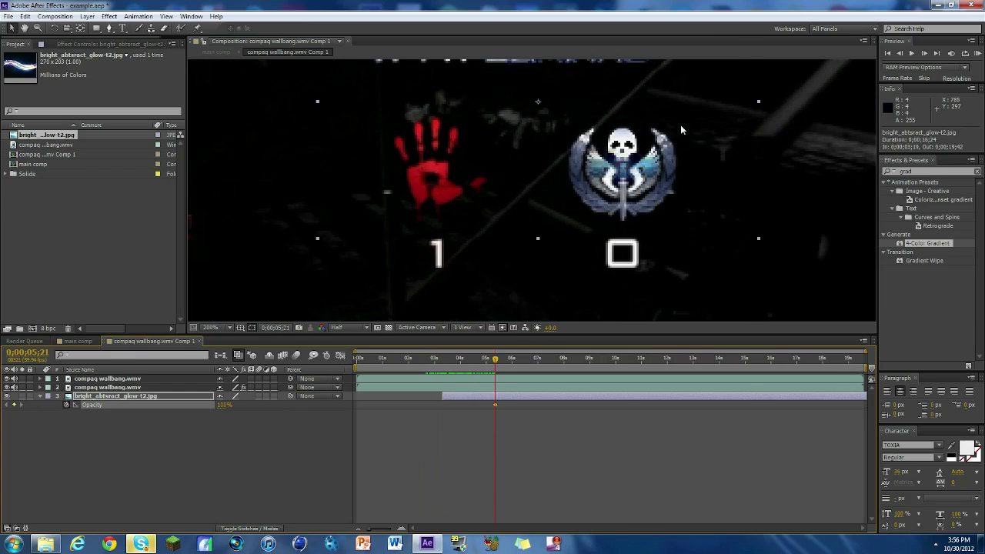
key(comma)
key(comma)
click(223, 405)
text(0)
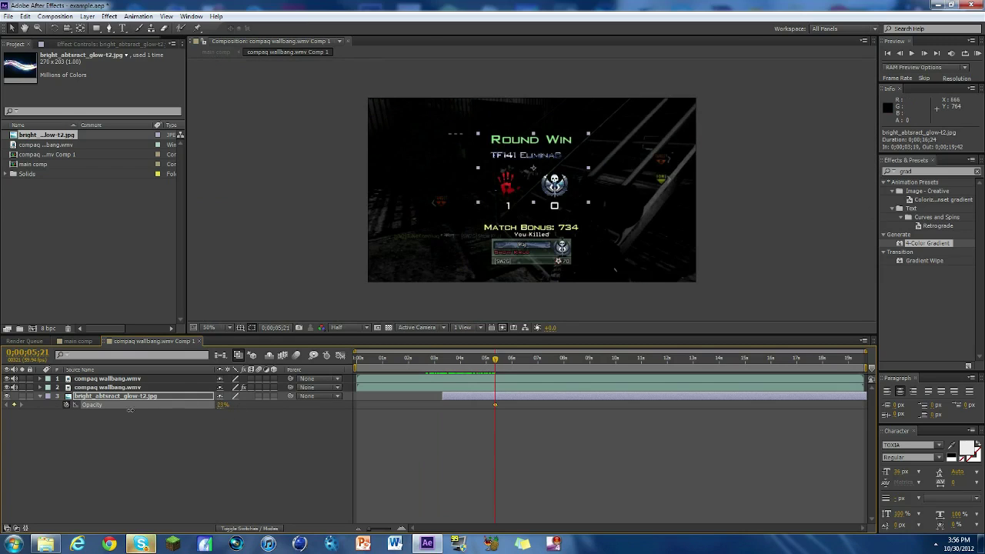
key(Return)
drag(494, 359, 486, 361)
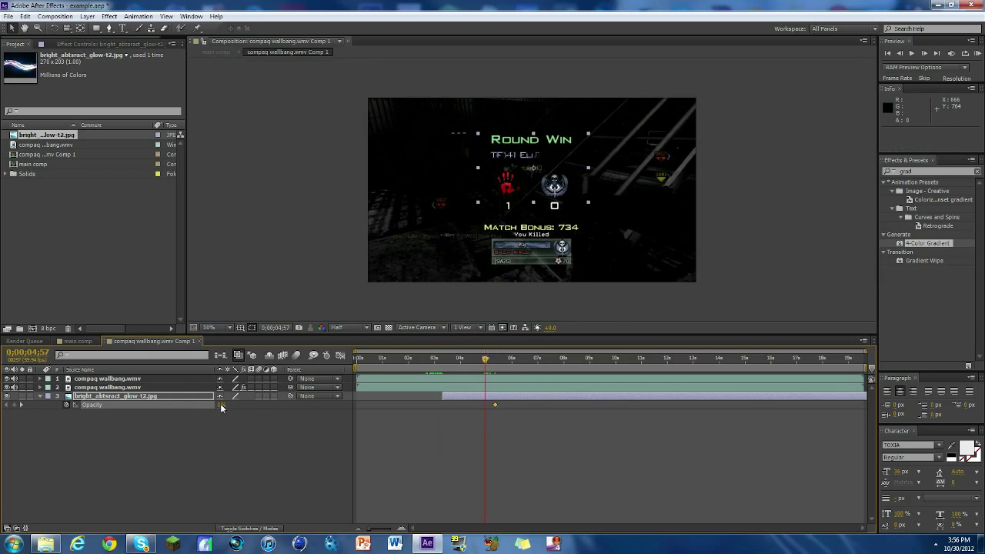
drag(220, 405, 297, 405)
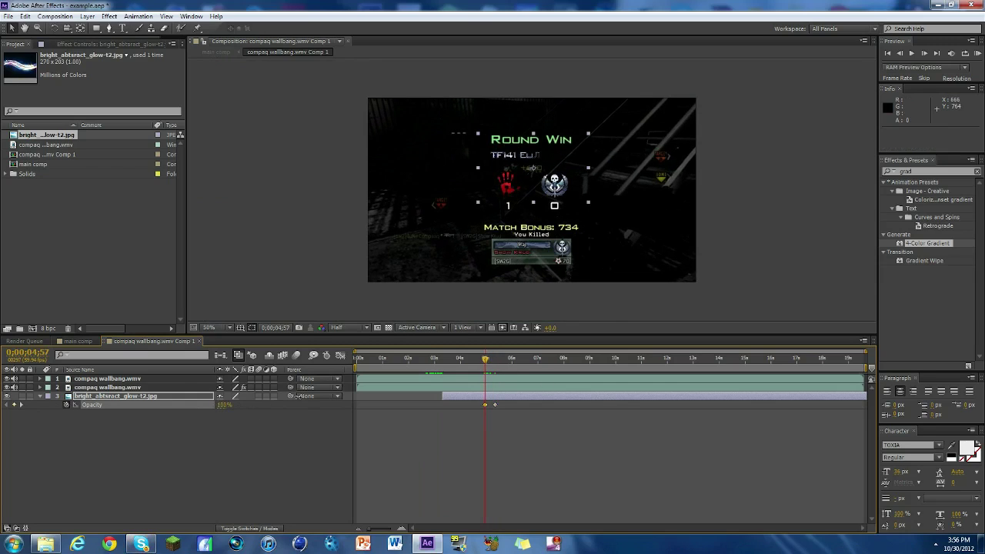
Step: Squash the glow image vertically to 126% height
click(489, 359)
drag(490, 366, 451, 373)
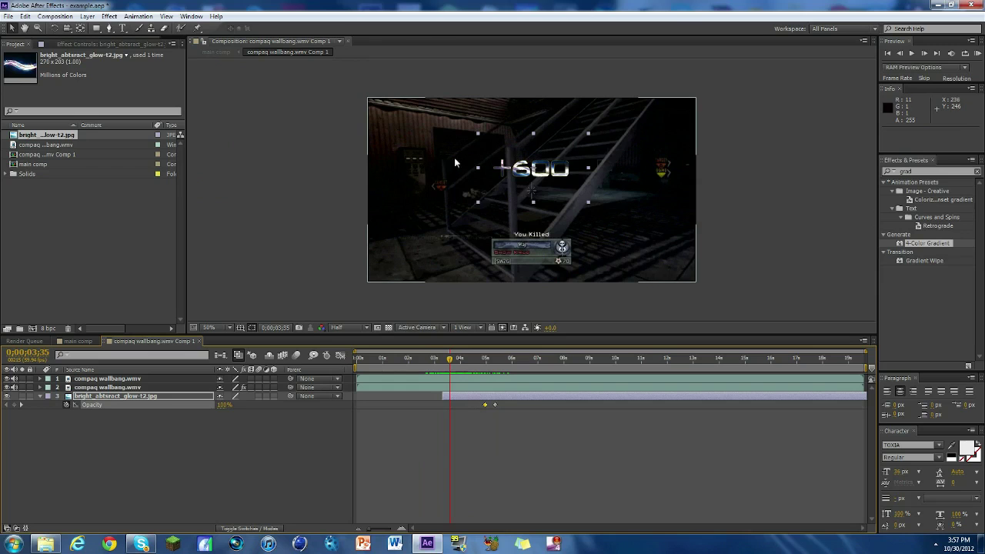
drag(533, 203, 537, 202)
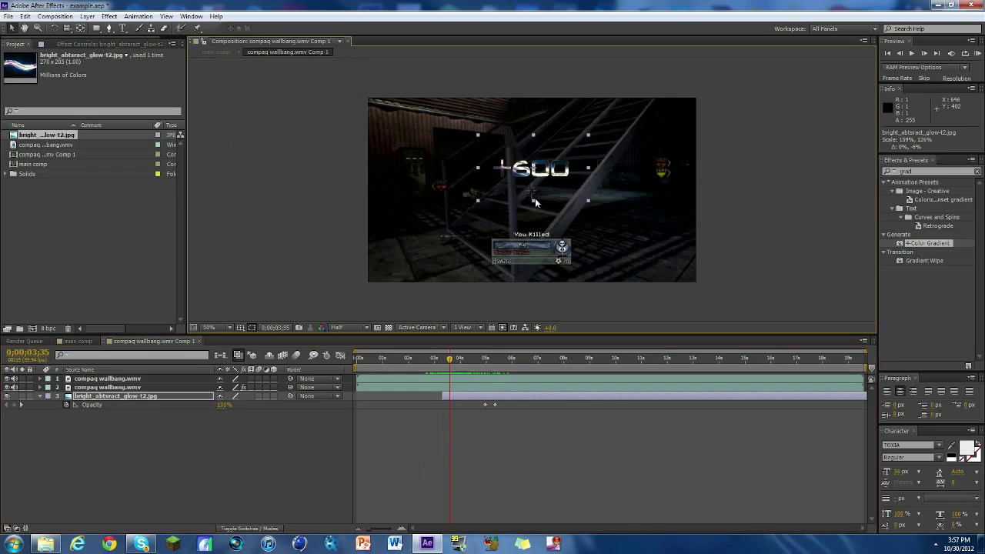